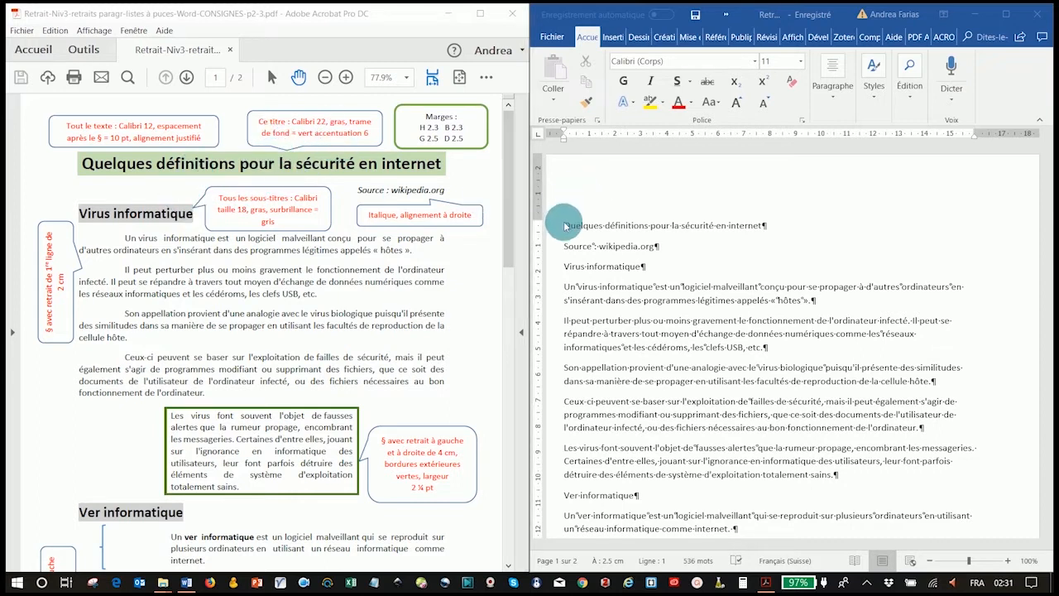
- Format the title "Quelques définitions pour la sécurité en internet" in 22 pt bold
left_click_drag(565, 226, 780, 237)
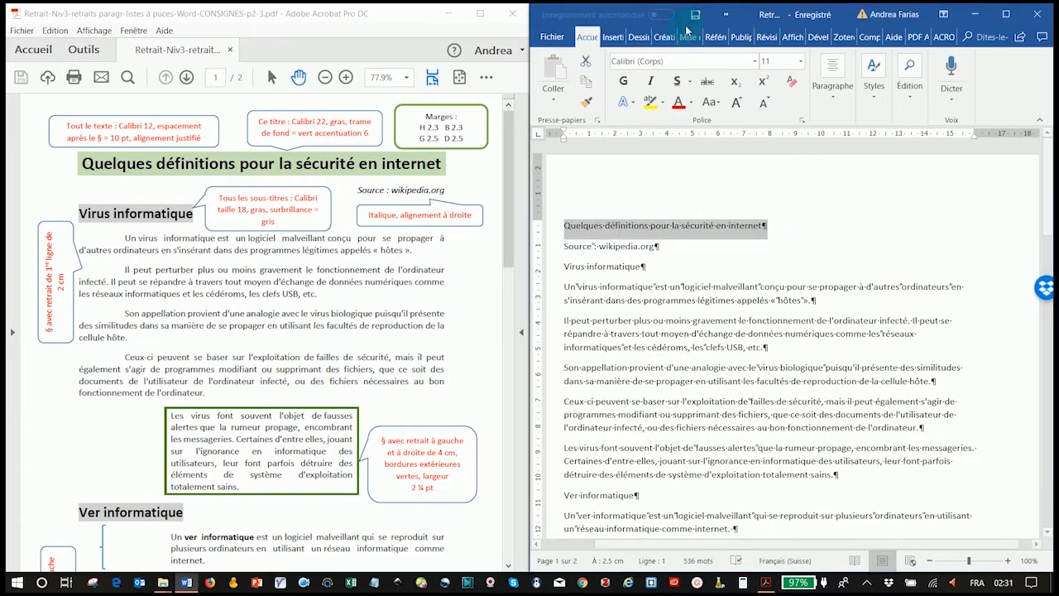
left_click(802, 65)
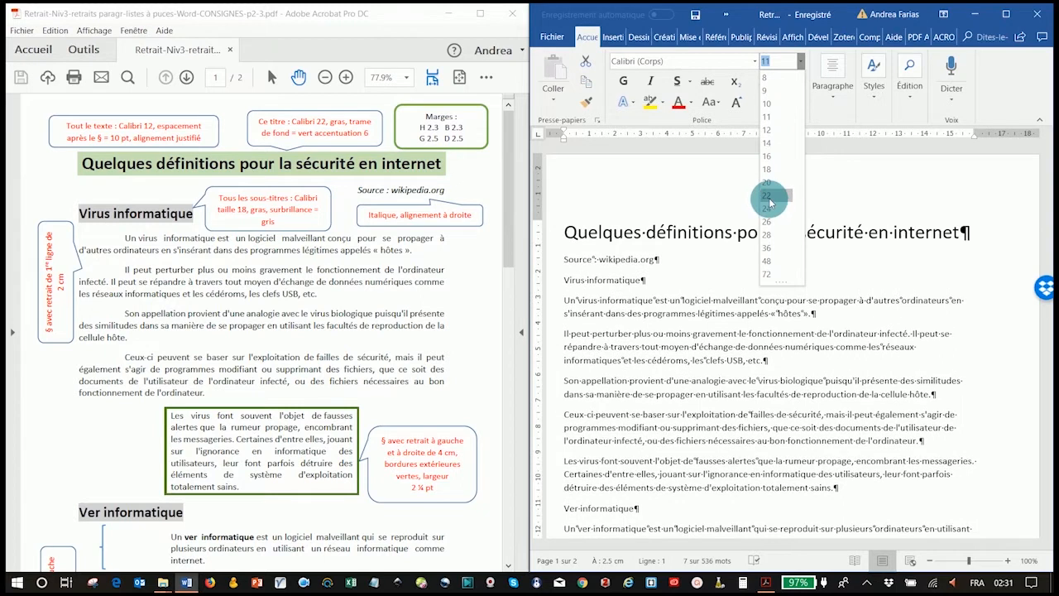
left_click(768, 196)
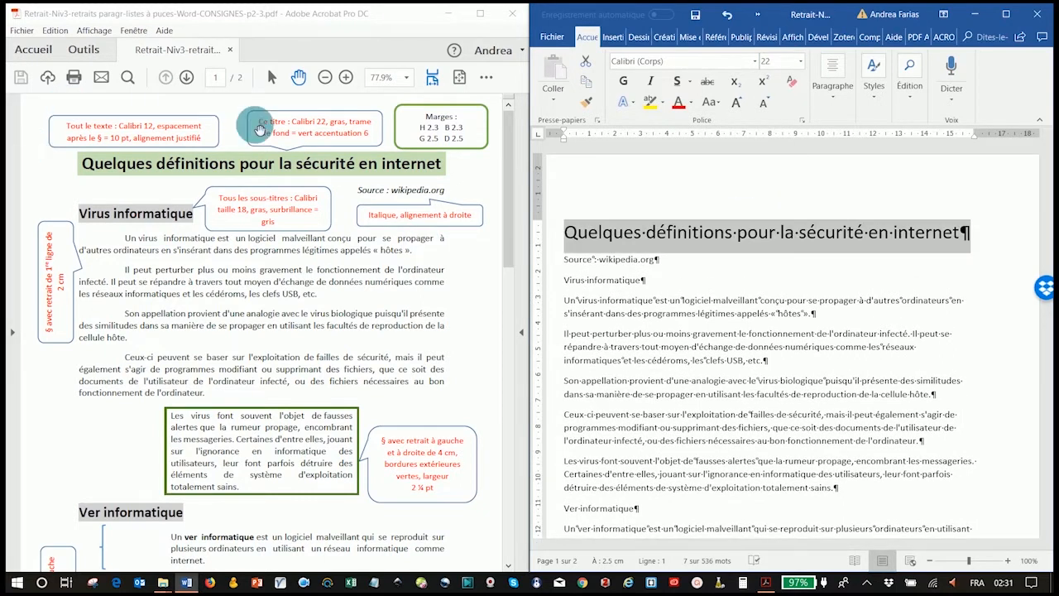
left_click(624, 80)
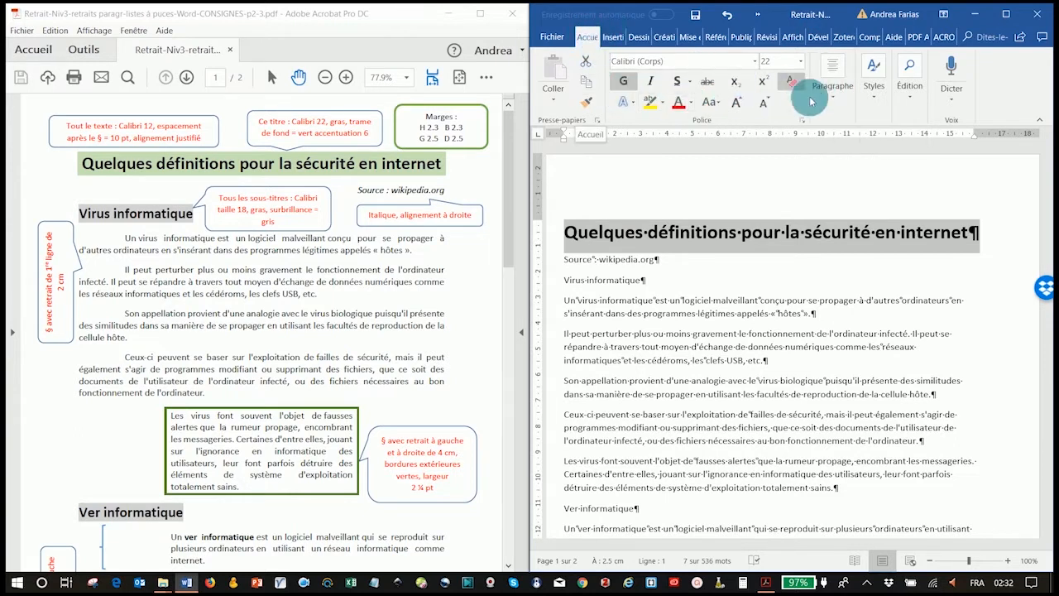
- Apply a light green Accent 6 background shading to the title and centre it
left_click(835, 101)
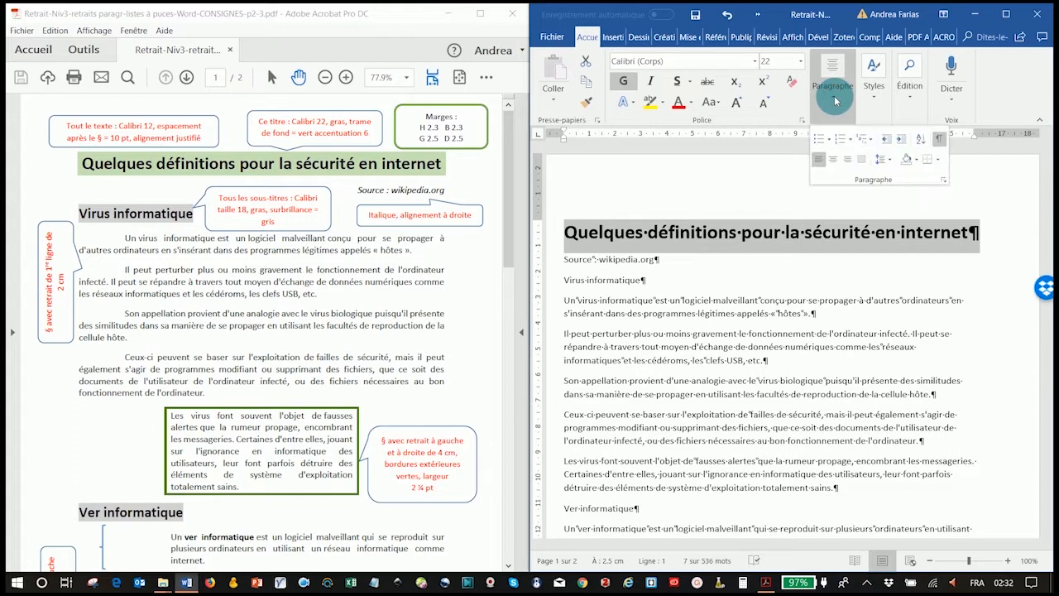
left_click(917, 163)
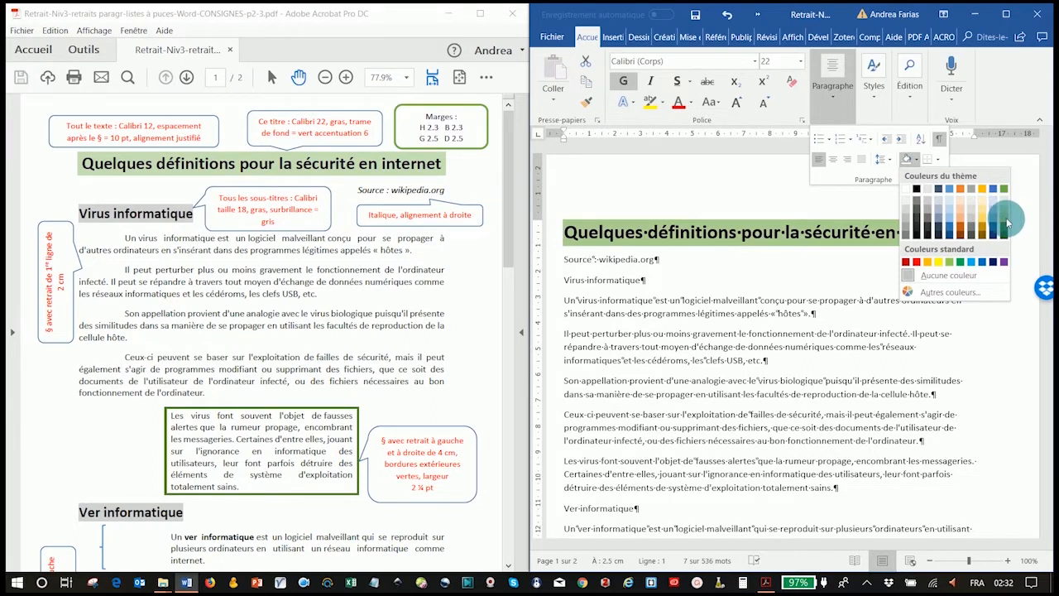
left_click(1005, 220)
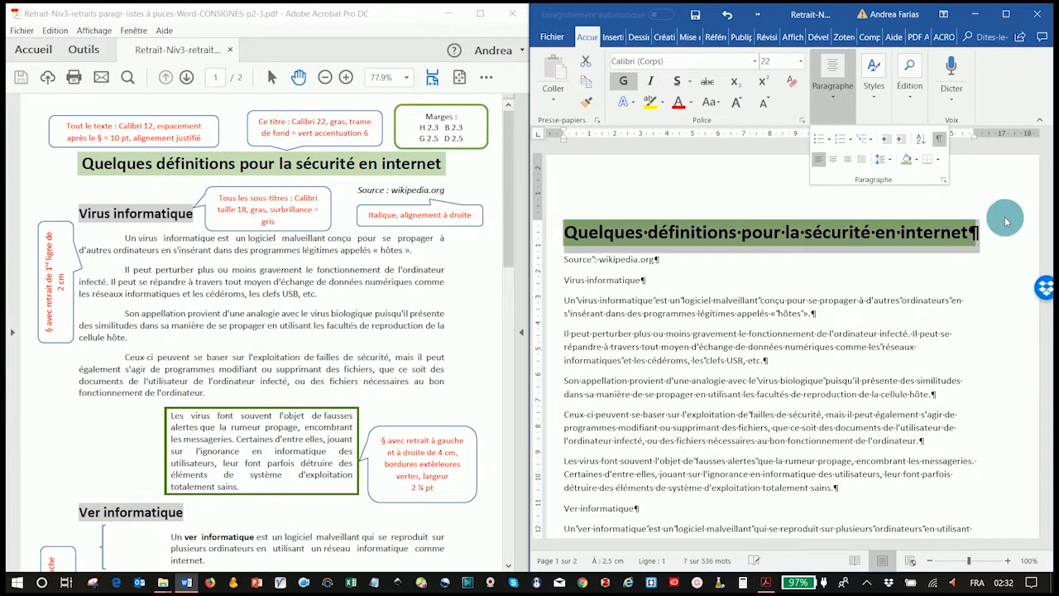
left_click(832, 163)
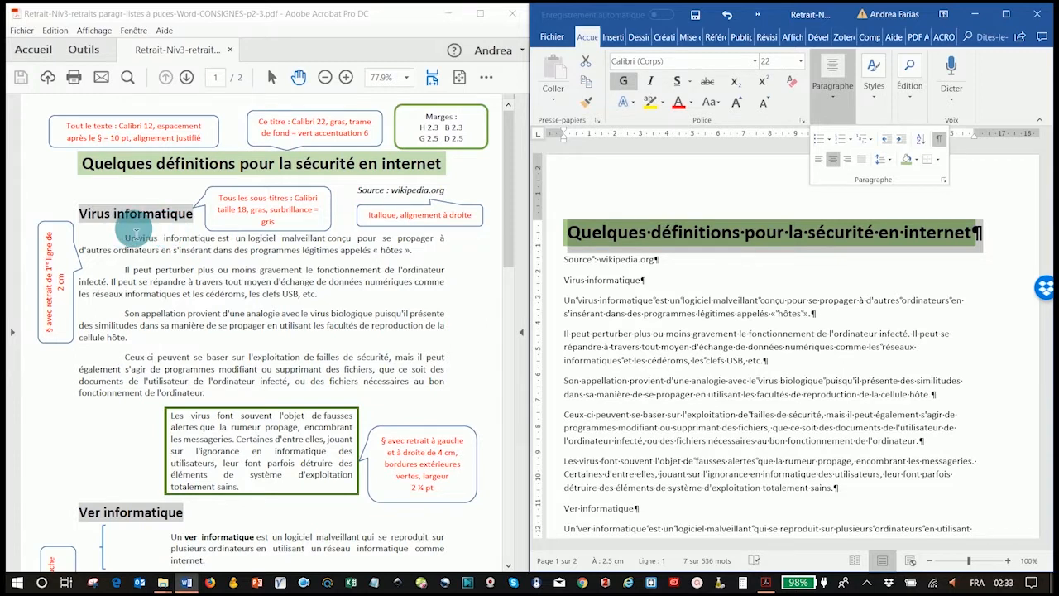
- Format the subheading "Virus informatique" in 18 pt bold with a light grey text highlight
scroll(619, 326, "down", 2)
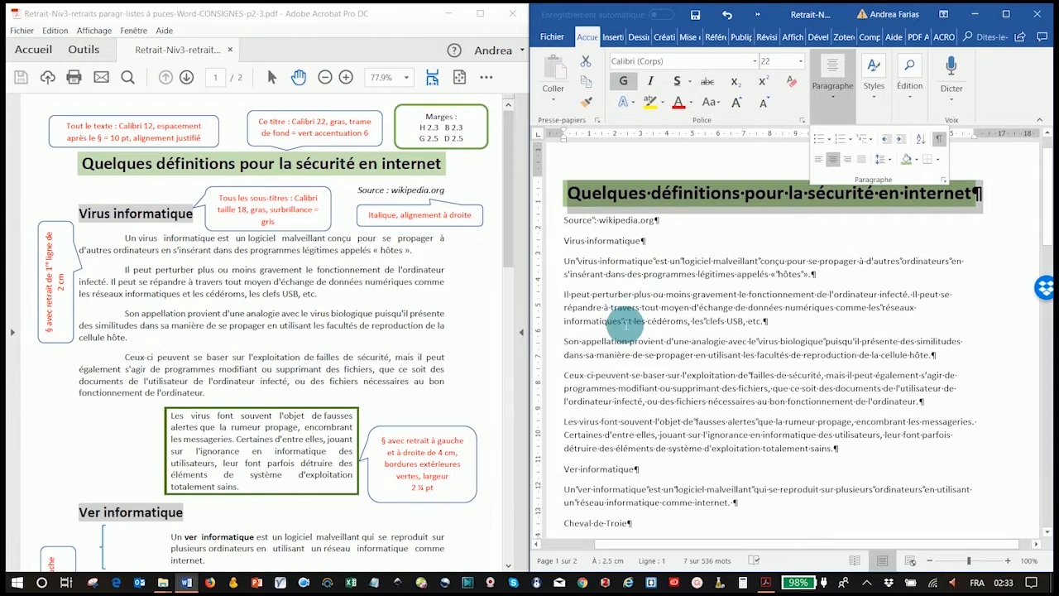
scroll(626, 326, "down", 2)
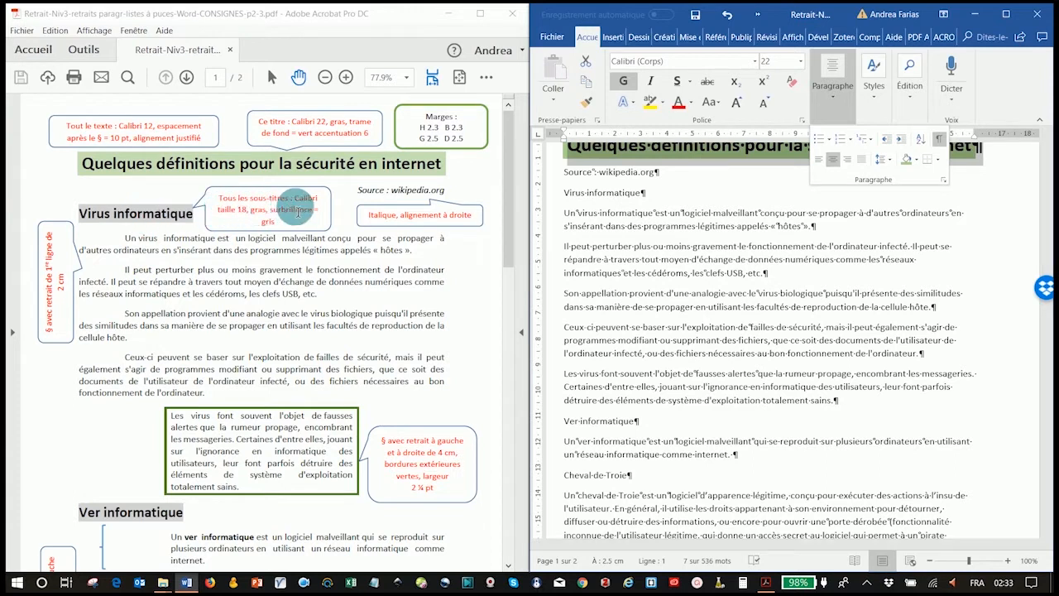
left_click(568, 192)
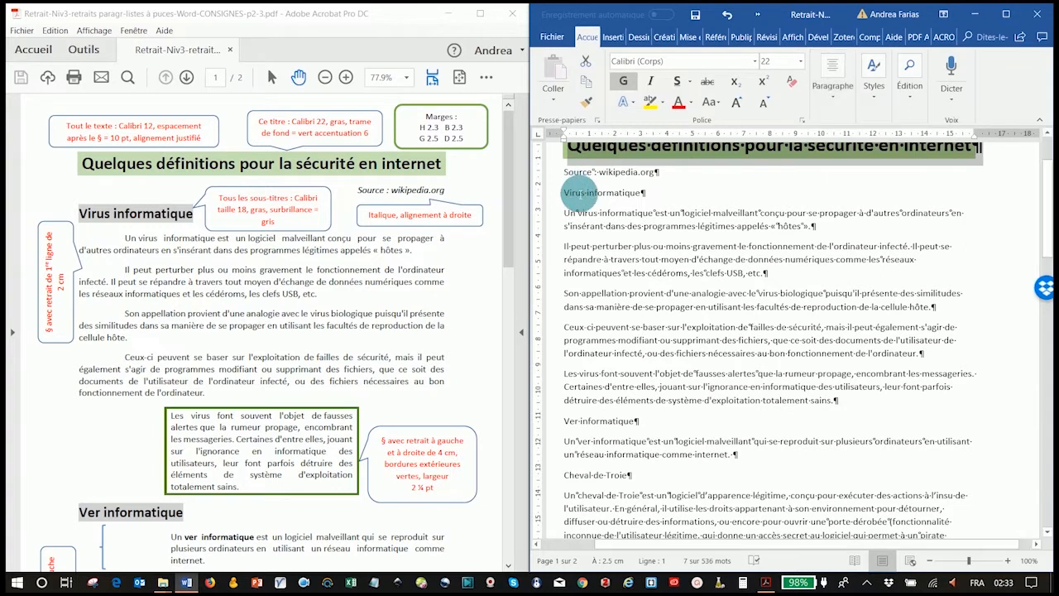
left_click_drag(565, 193, 618, 196)
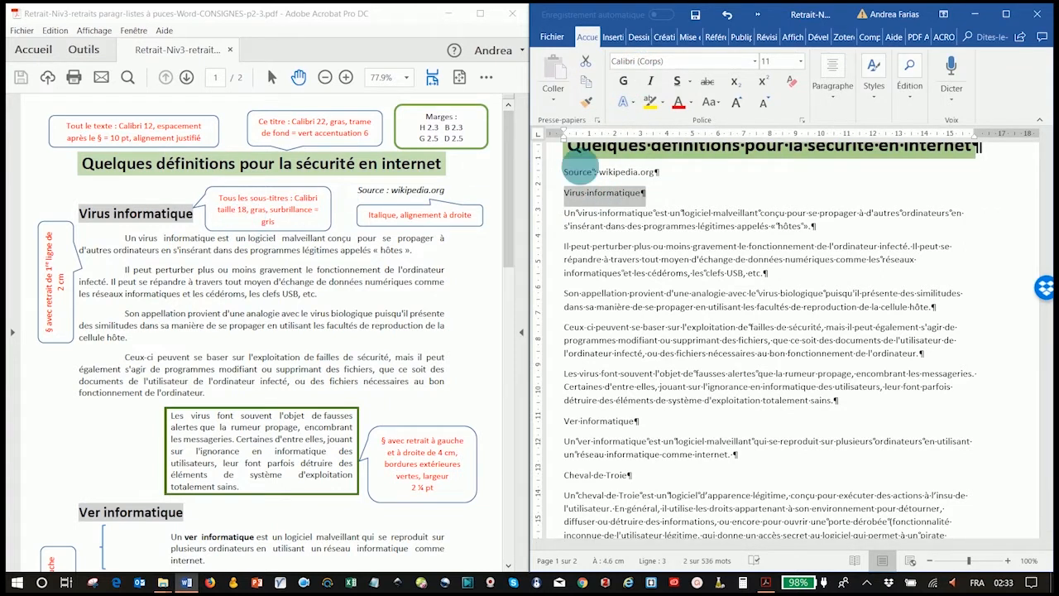
left_click(801, 62)
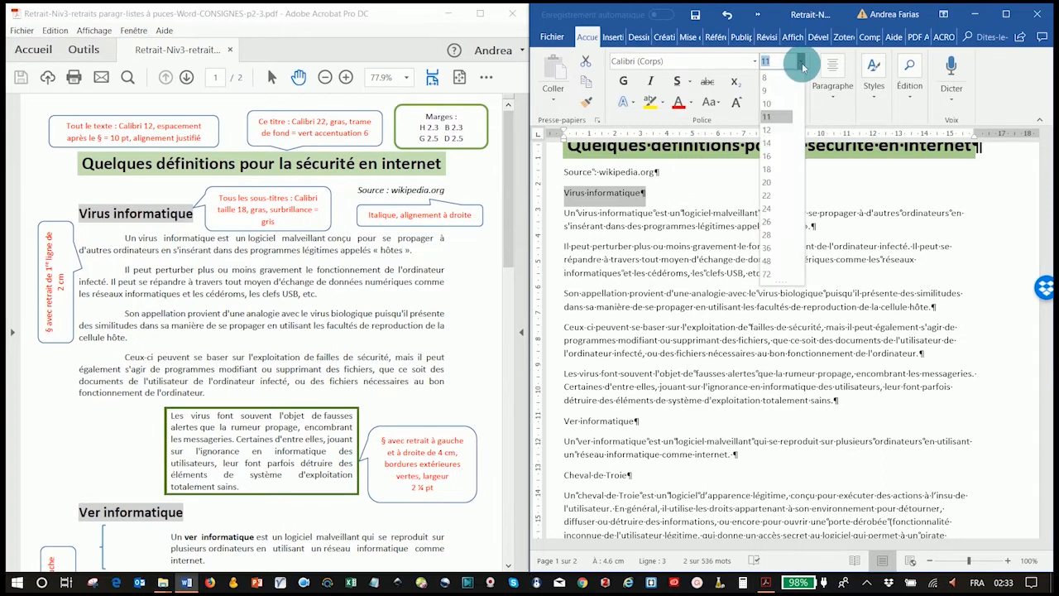
left_click(765, 172)
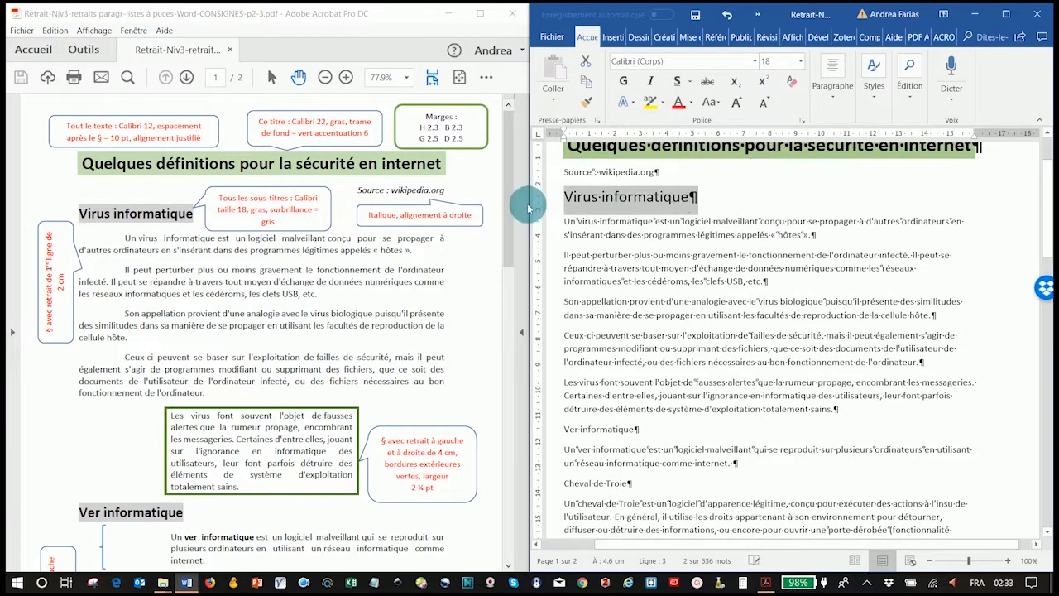
left_click(628, 80)
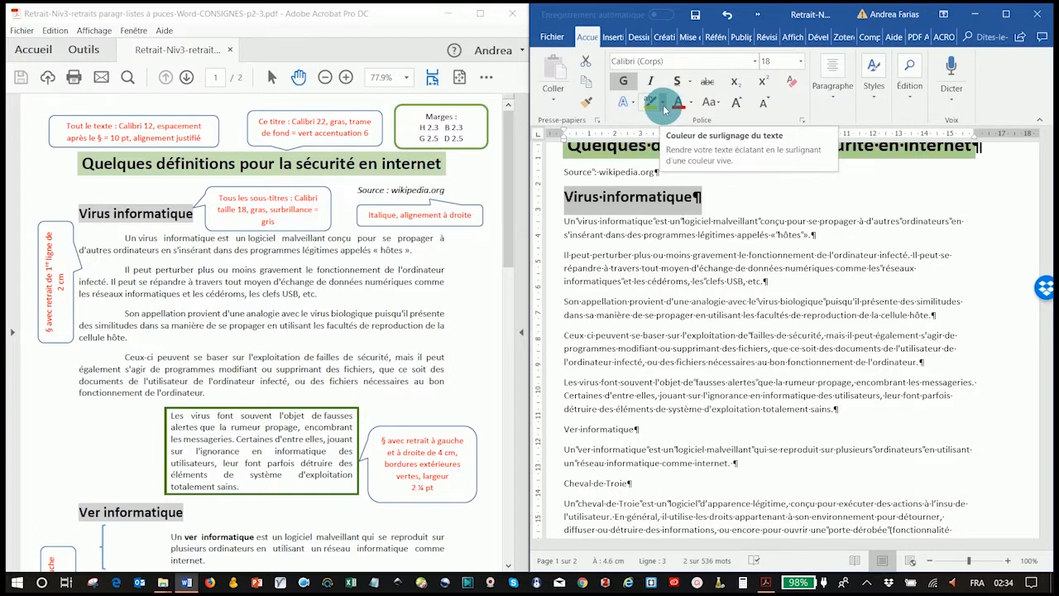
left_click(665, 109)
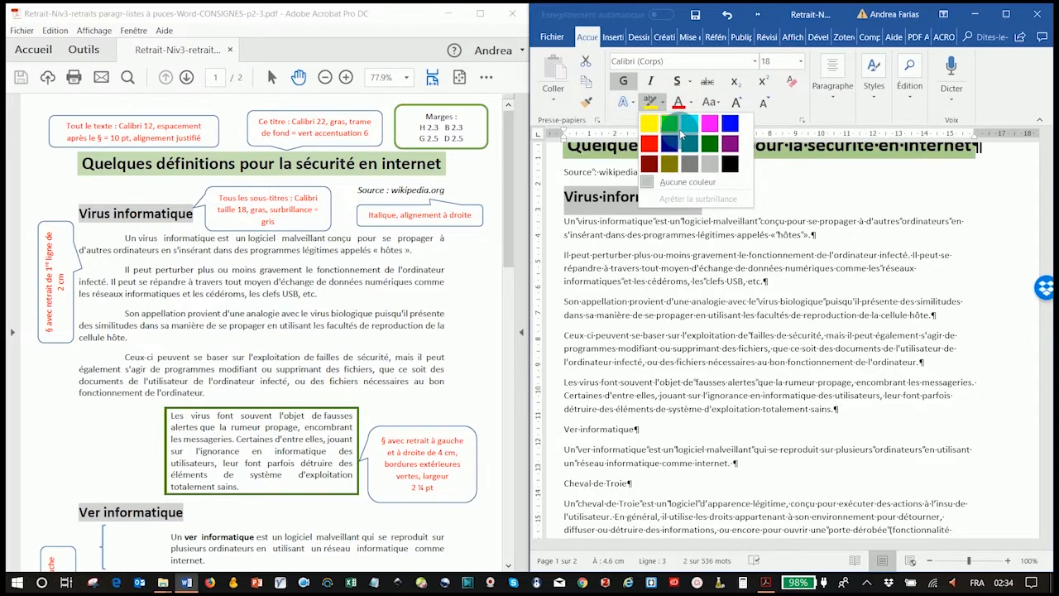
left_click(708, 165)
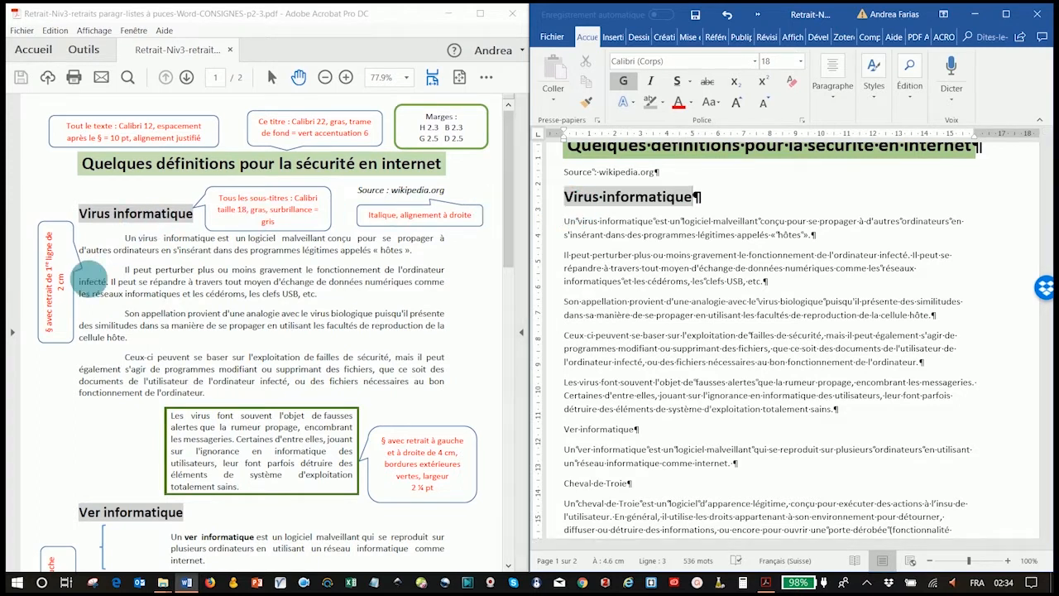
- Look through the remaining subheadings in the instructions PDF, from "Ver informatique" to "Paiement par carte sur internet"
scroll(136, 359, "down", 2)
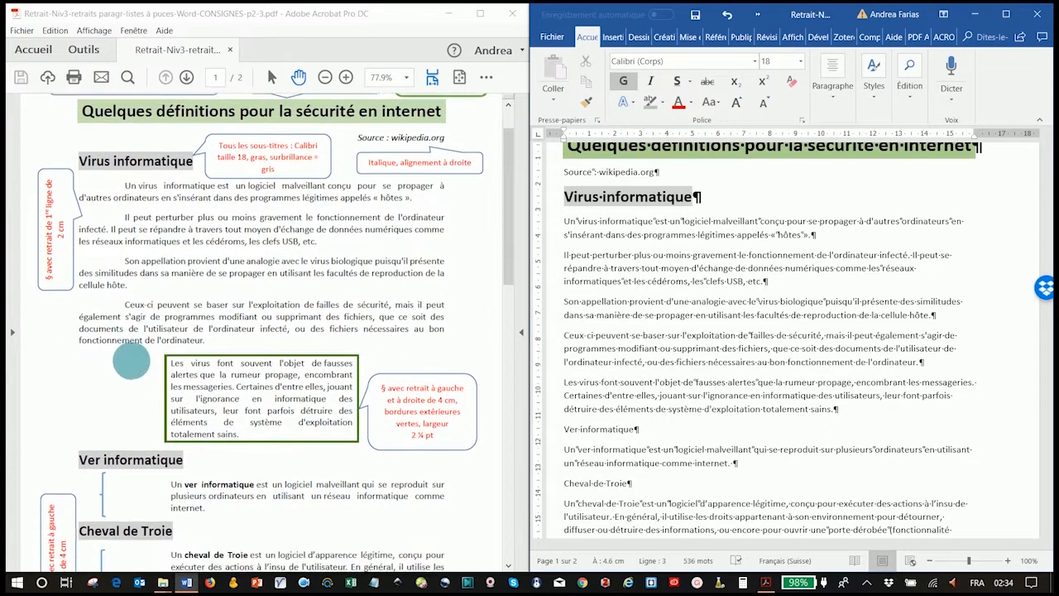
scroll(199, 447, "down", 4)
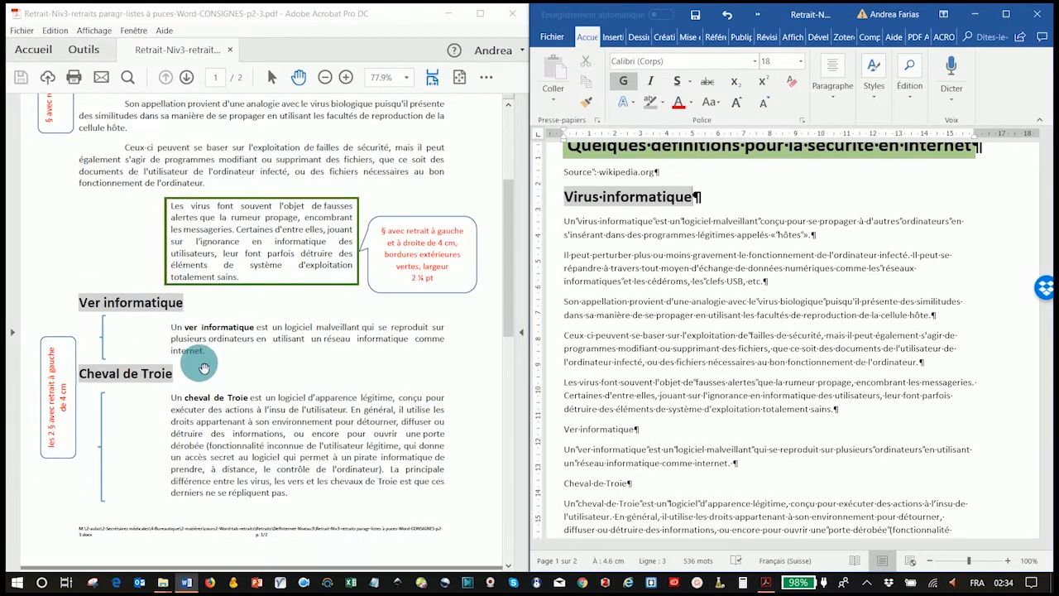
scroll(184, 377, "down", 9)
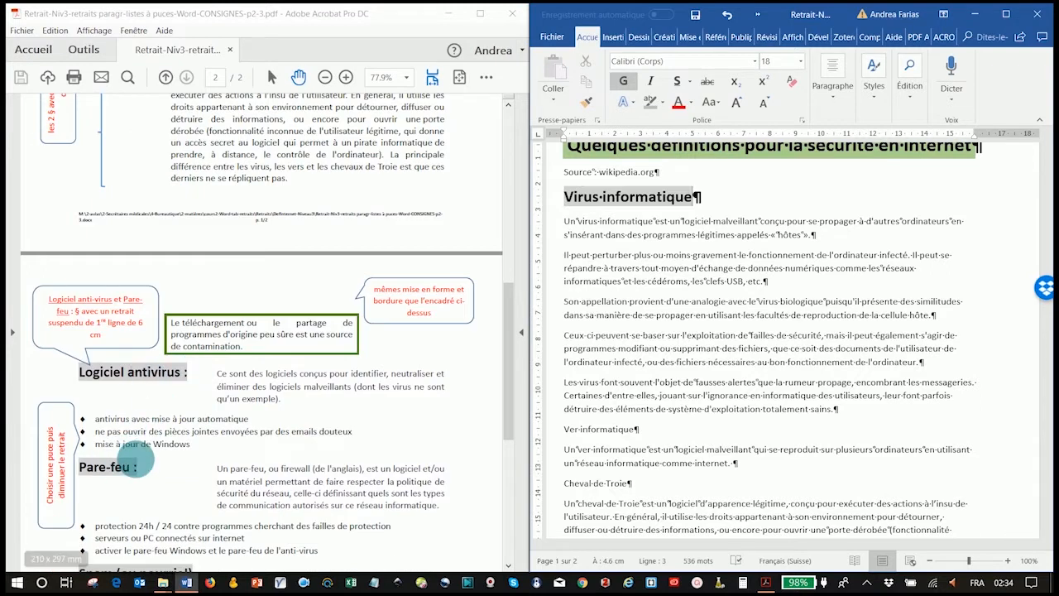
scroll(201, 437, "down", 6)
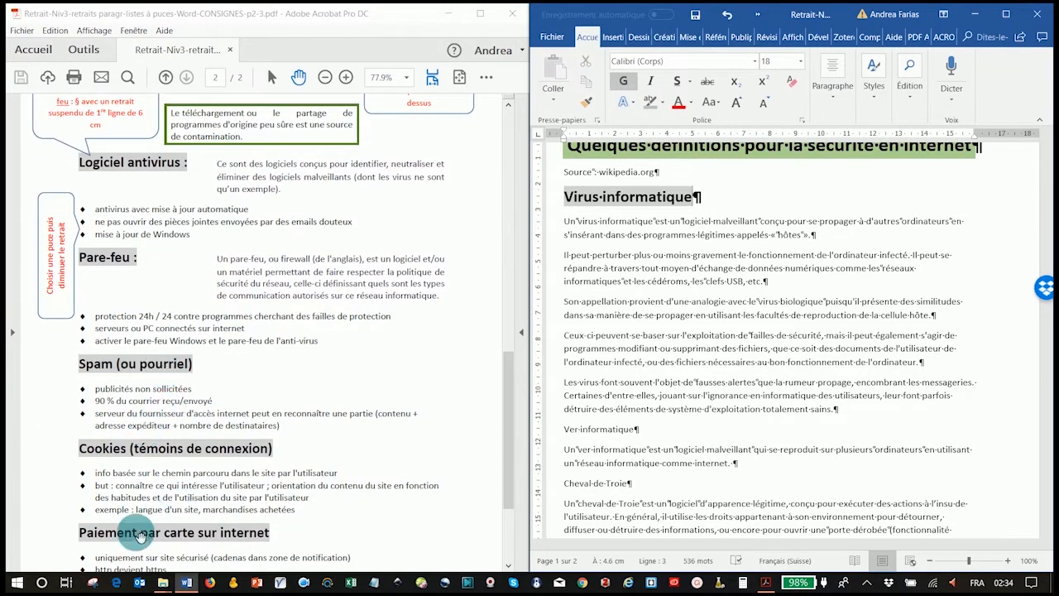
scroll(283, 347, "up", 8)
scroll(286, 343, "up", 10)
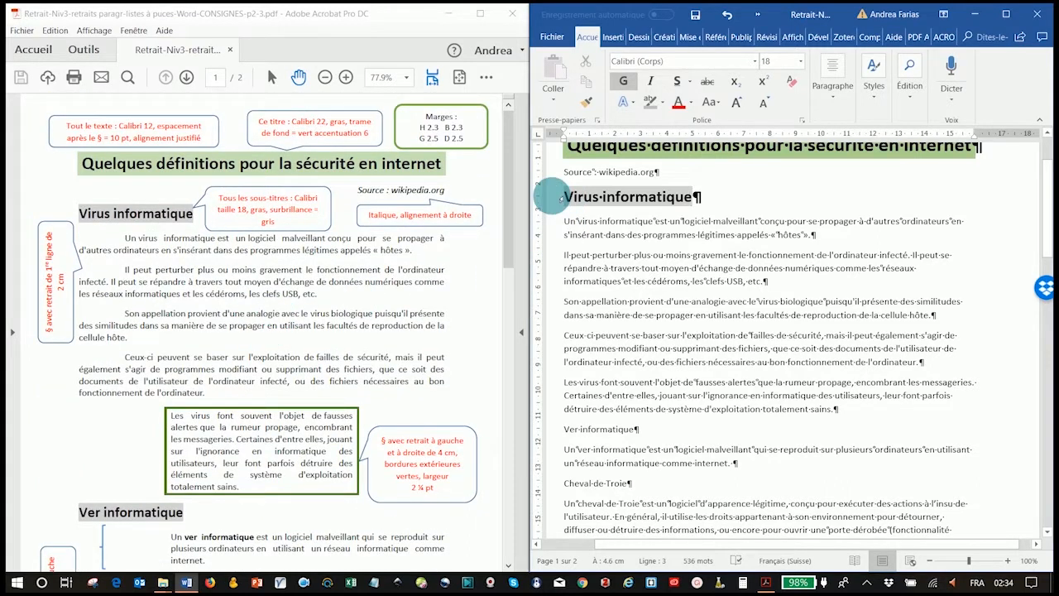
- Copy the "Virus informatique" formatting with a reusable Format Painter onto the subheadings "Ver informatique" and "Cheval de Troie"
left_click(560, 197)
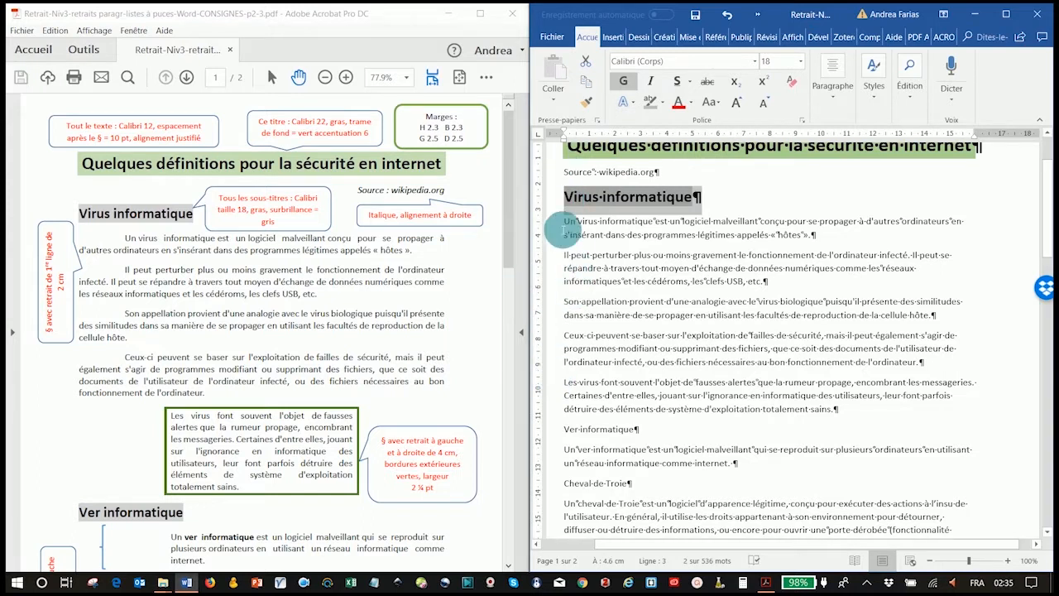
left_click(550, 196)
left_click(580, 105)
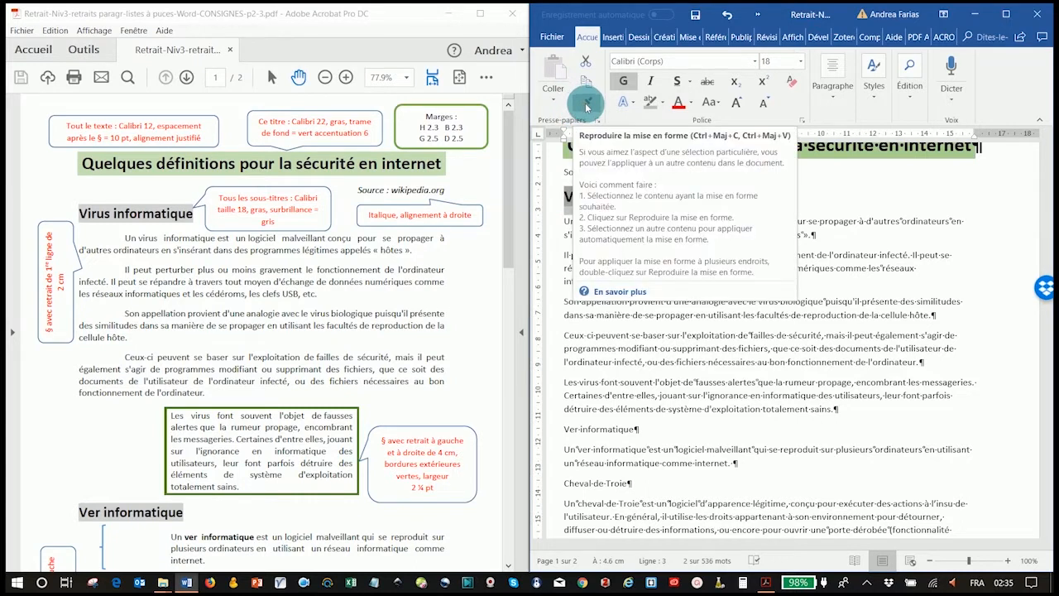
left_click(586, 103)
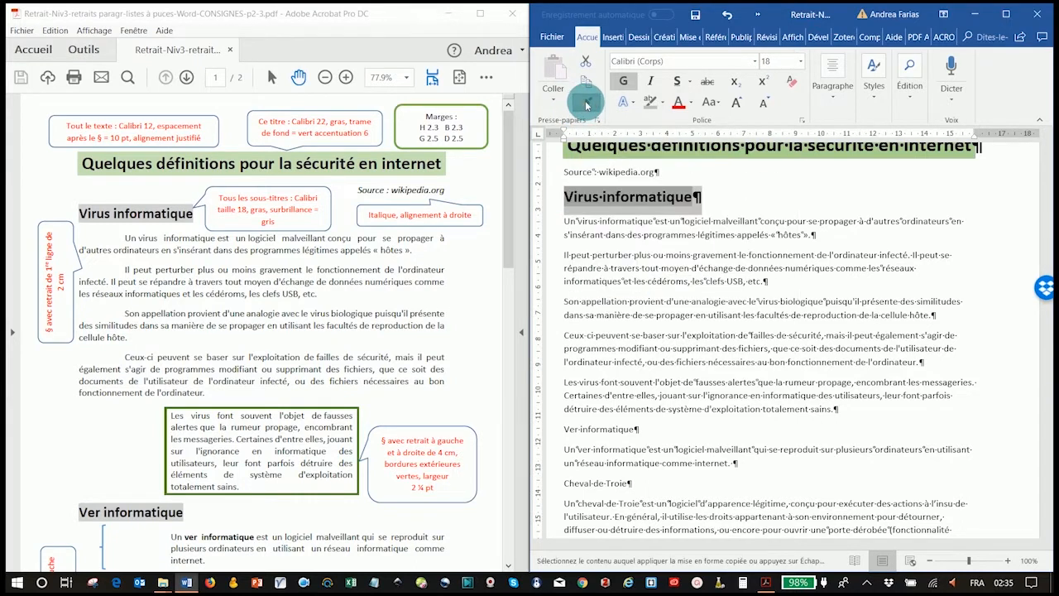
scroll(604, 339, "down", 1)
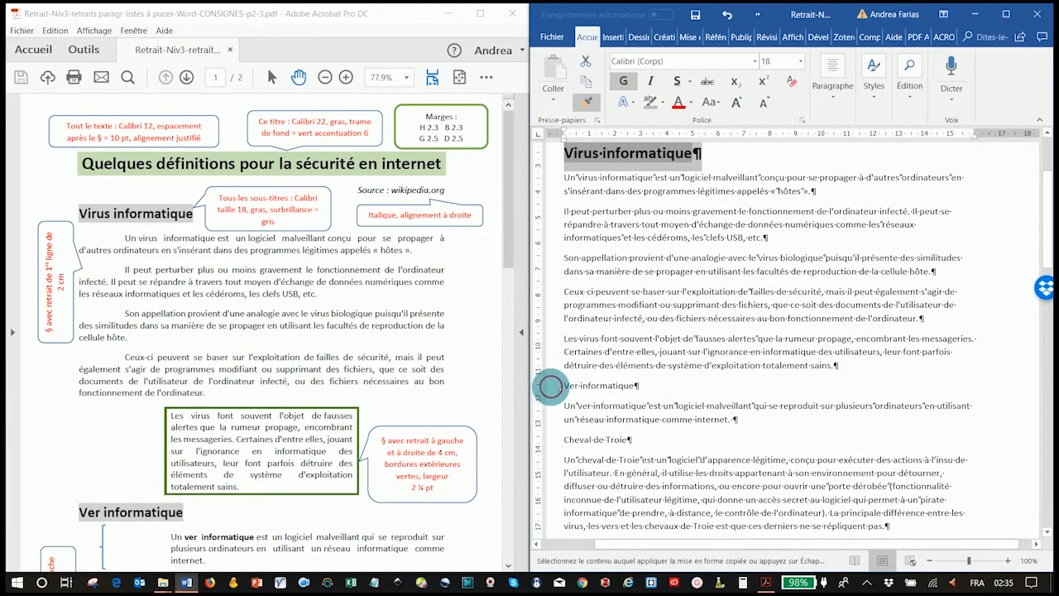
left_click(550, 385)
scroll(550, 364, "down", 3)
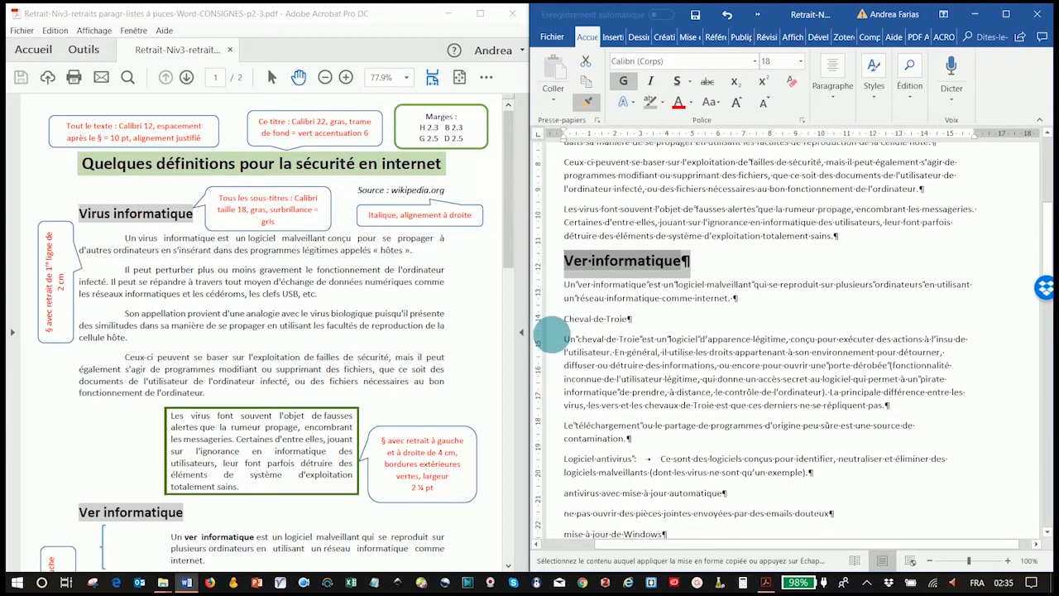
left_click(550, 318)
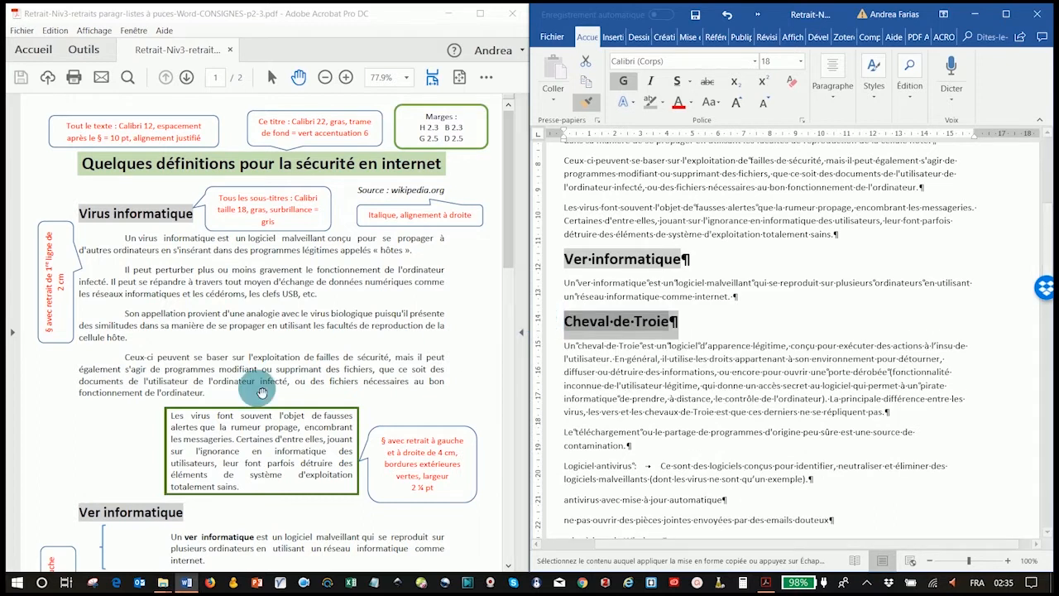
- Apply the copied subheading formatting only to the words "Logiciel antivirus :" and "Pare-feu :" at the start of their paragraphs
scroll(153, 368, "down", 3)
scroll(160, 370, "down", 15)
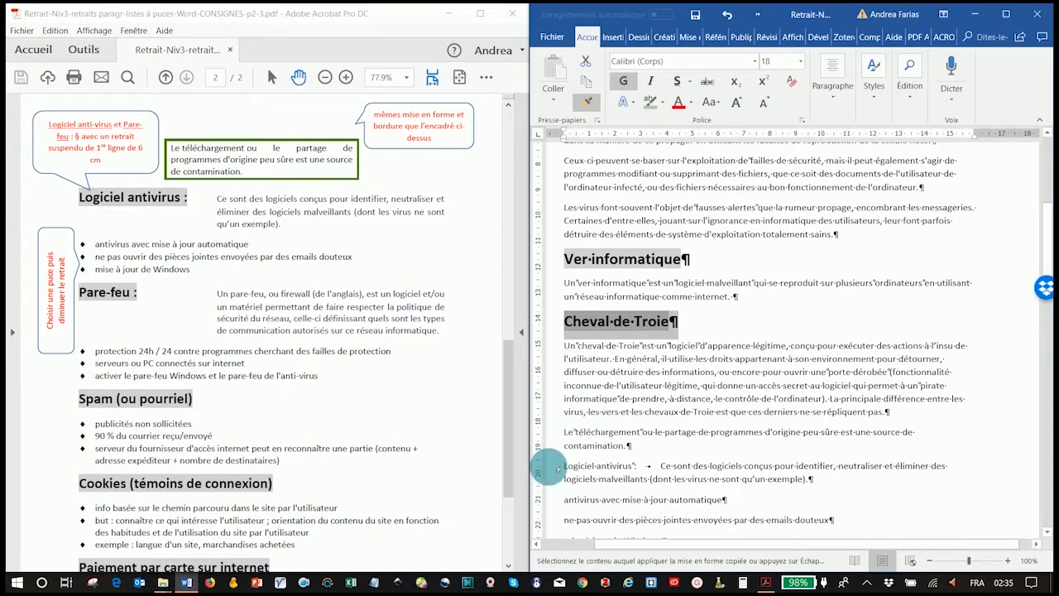
left_click_drag(565, 467, 637, 467)
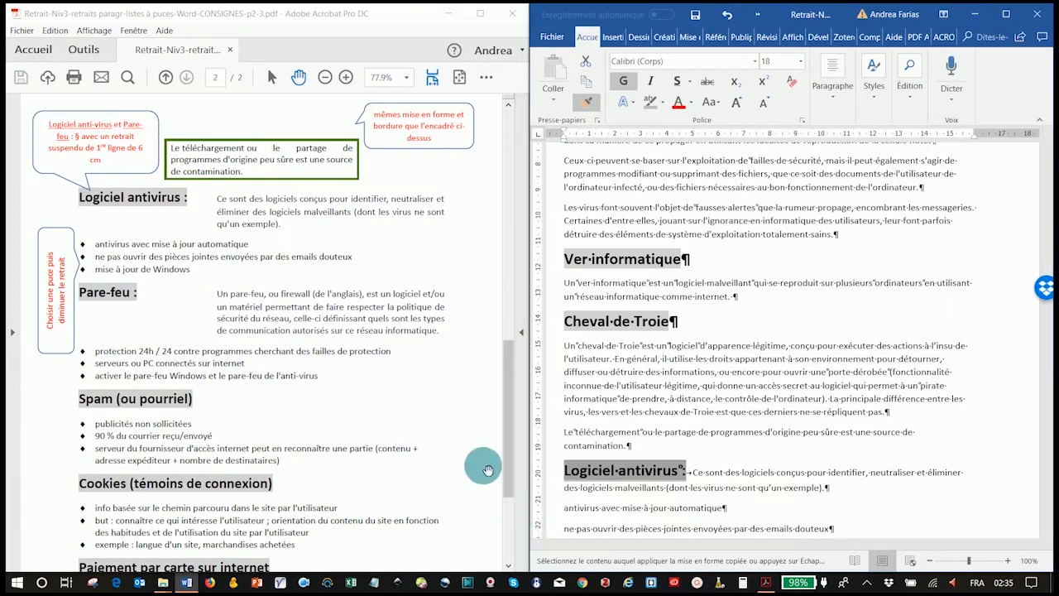
scroll(638, 425, "down", 3)
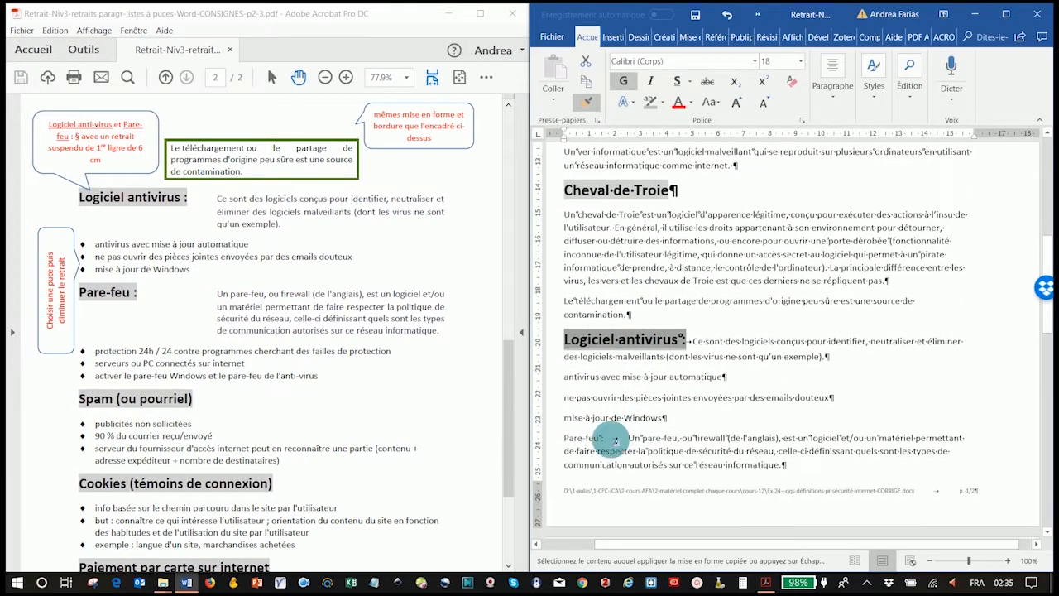
left_click_drag(566, 439, 610, 440)
- Apply the copied subheading formatting to "Spam (ou pourriel)" and "Cookies (témoins de connexion)"
scroll(637, 397, "down", 5)
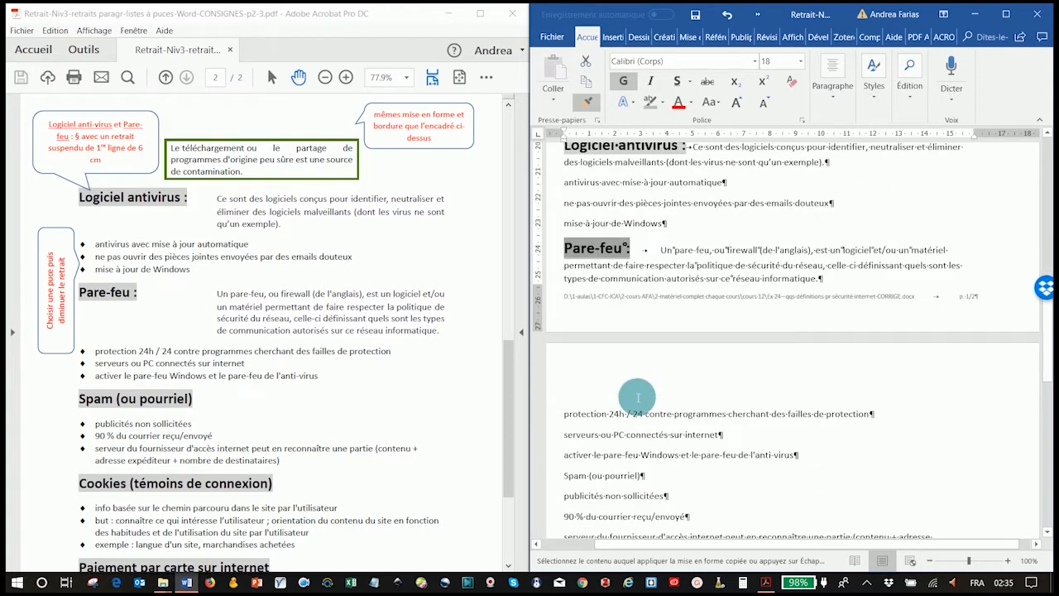
scroll(638, 397, "down", 3)
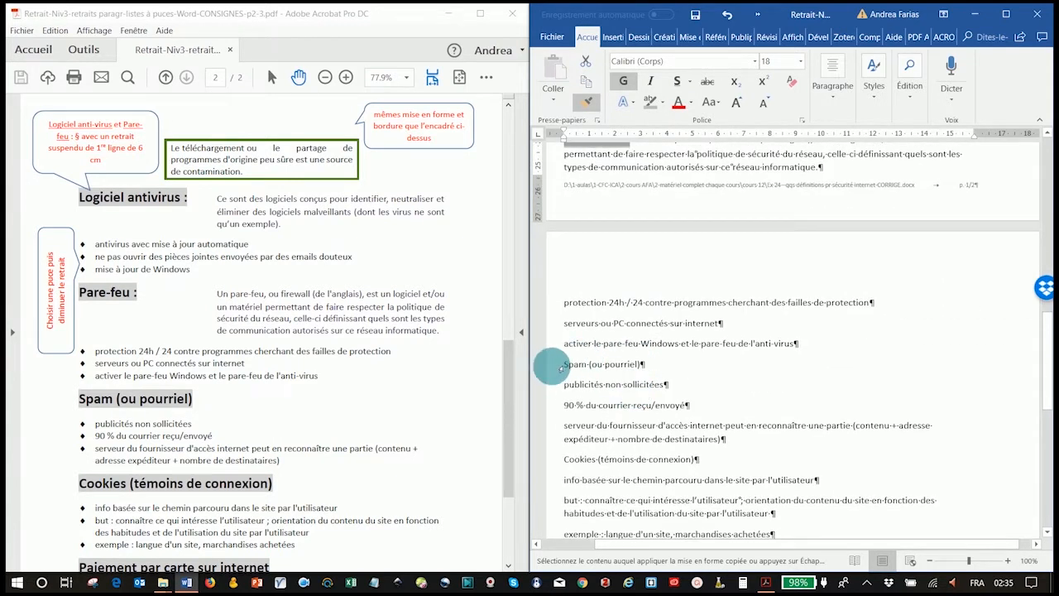
left_click(551, 365)
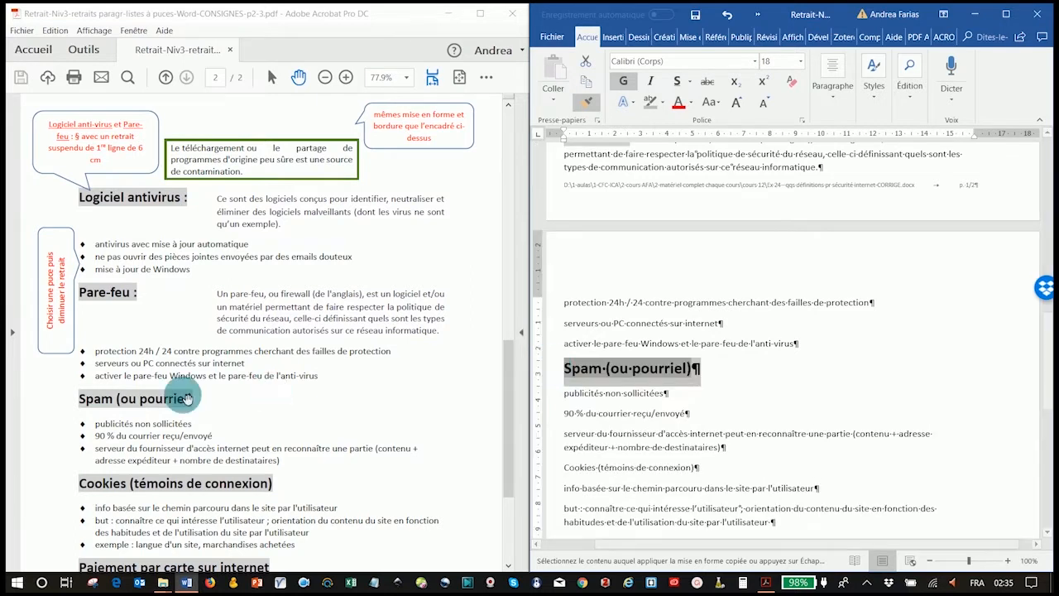
scroll(199, 455, "down", 2)
scroll(206, 461, "down", 1)
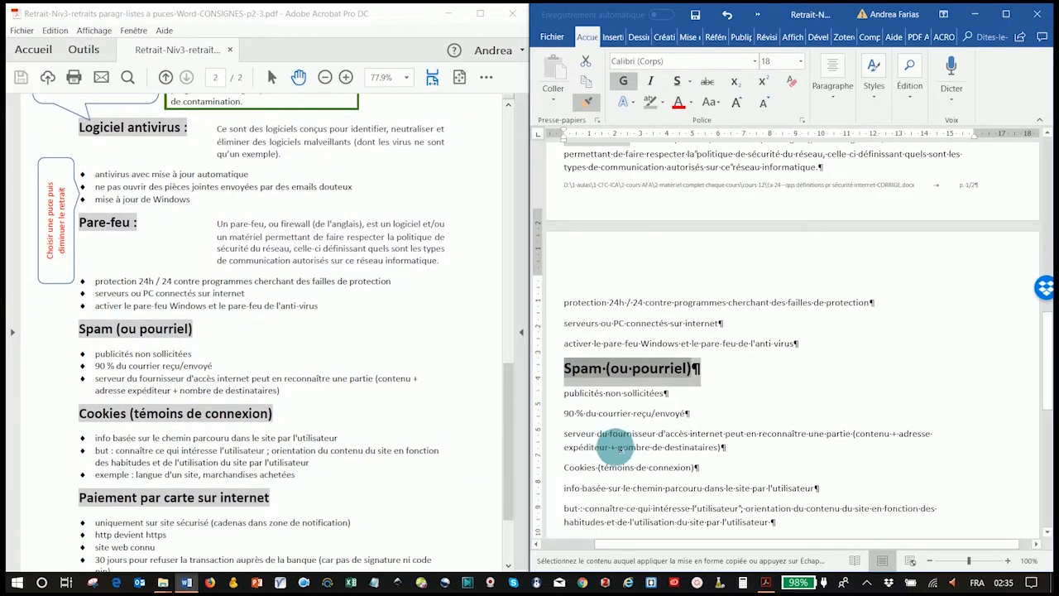
scroll(571, 414, "down", 2)
left_click(551, 405)
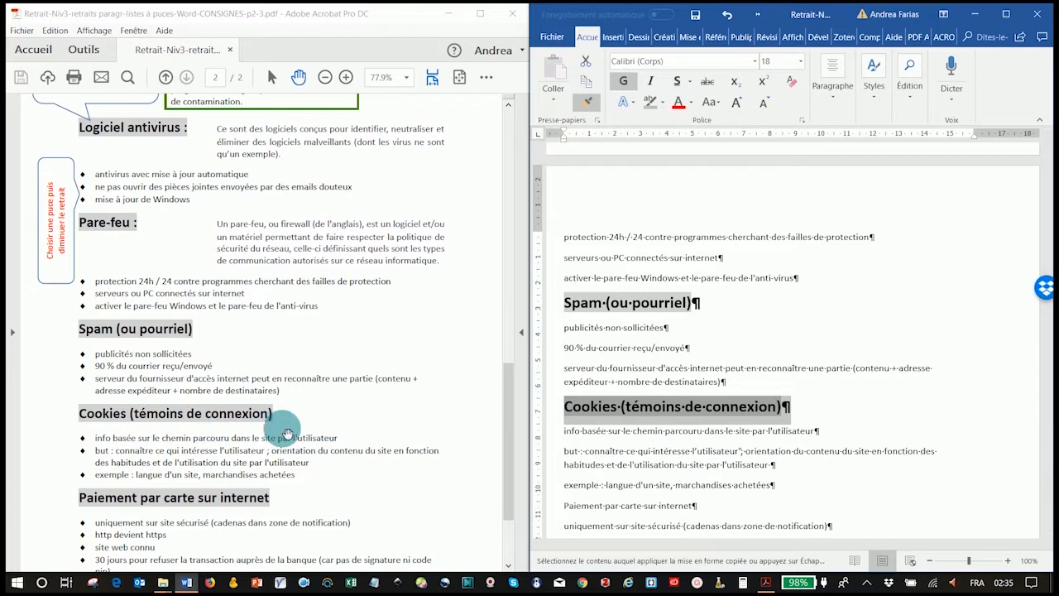
- Apply the copied formatting to "Paiement par carte sur internet" and "Pour supprimer l'historique de navigation", and turn off the Format Painter
scroll(279, 428, "down", 3)
scroll(557, 432, "down", 3)
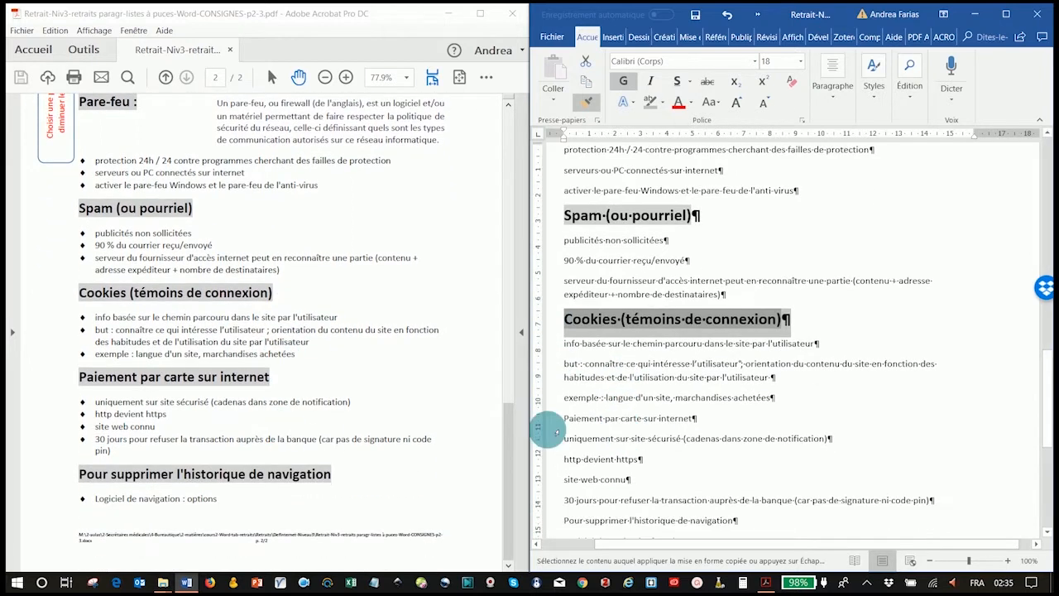
left_click(551, 420)
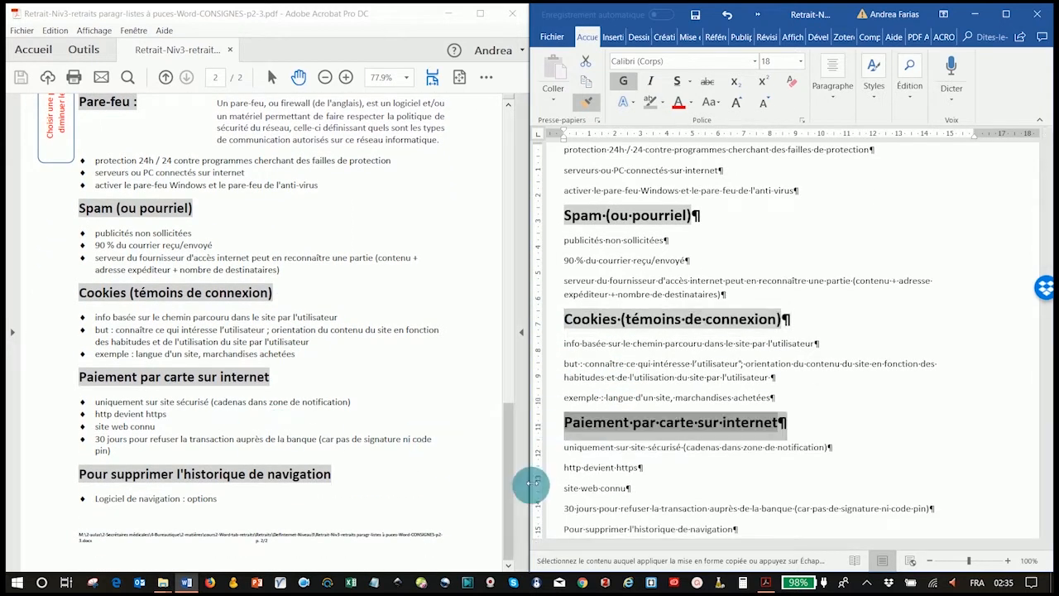
scroll(563, 447, "down", 4)
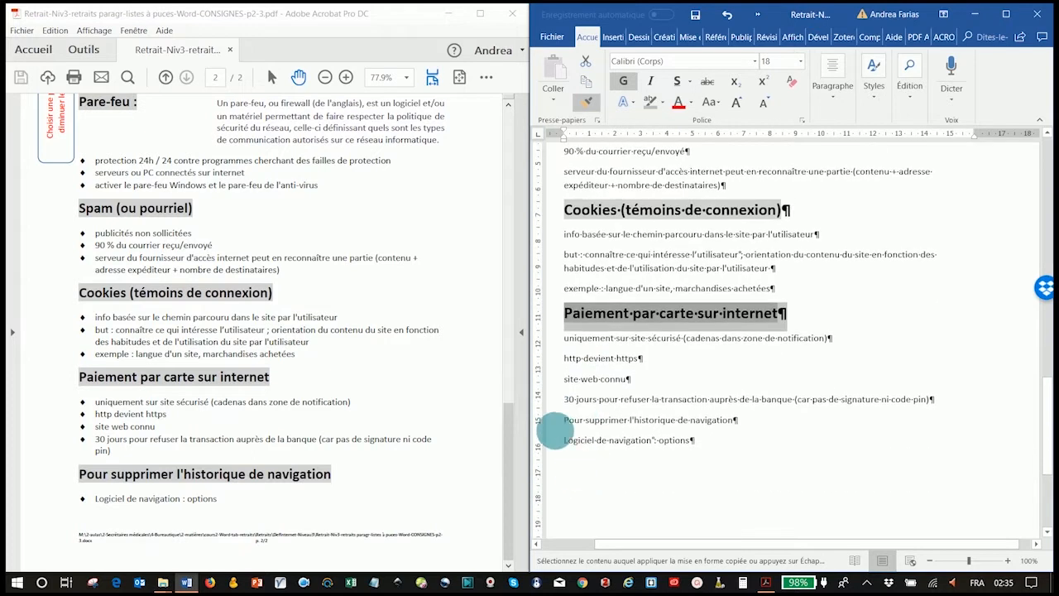
left_click(556, 421)
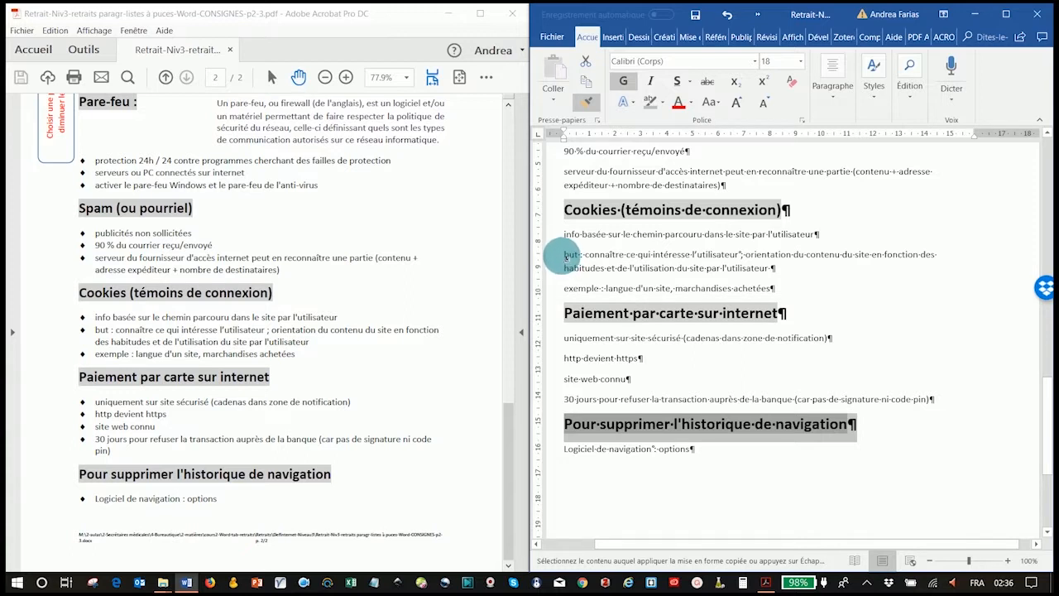
left_click(587, 109)
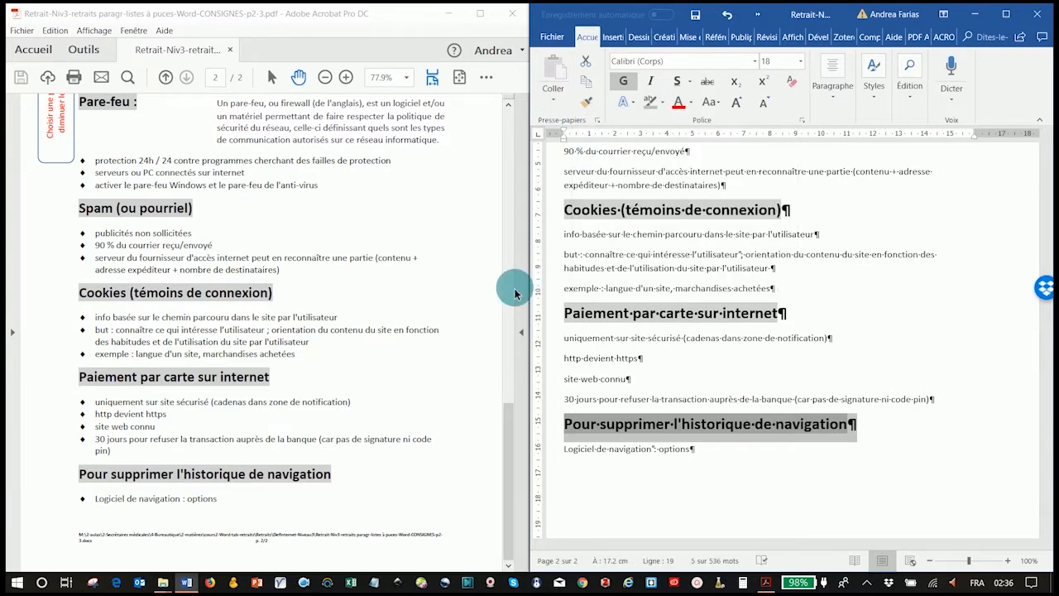
- Indent the paragraph beginning "Les virus font souvent l'objet de fausses alertes" by 4 cm on both the left and right
left_click_drag(1048, 388, 1049, 144)
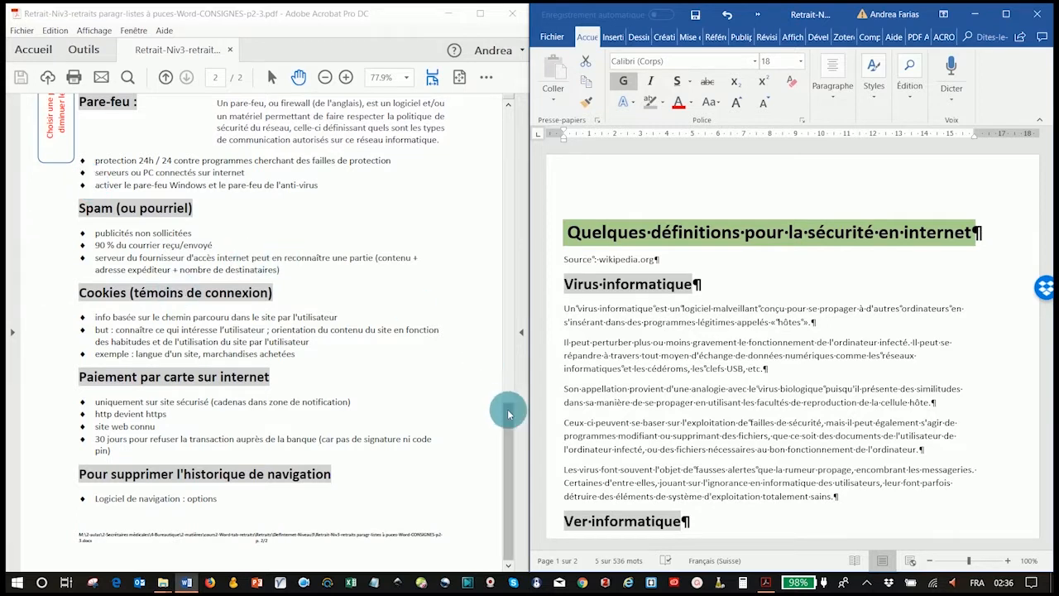
left_click_drag(508, 414, 513, 104)
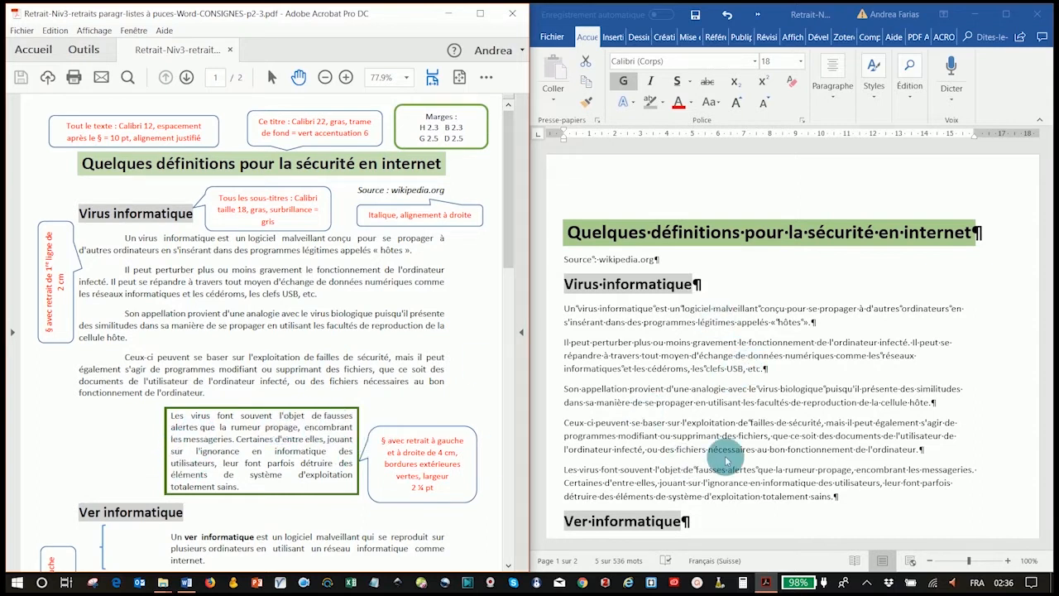
scroll(726, 466, "down", 1)
scroll(725, 466, "down", 3)
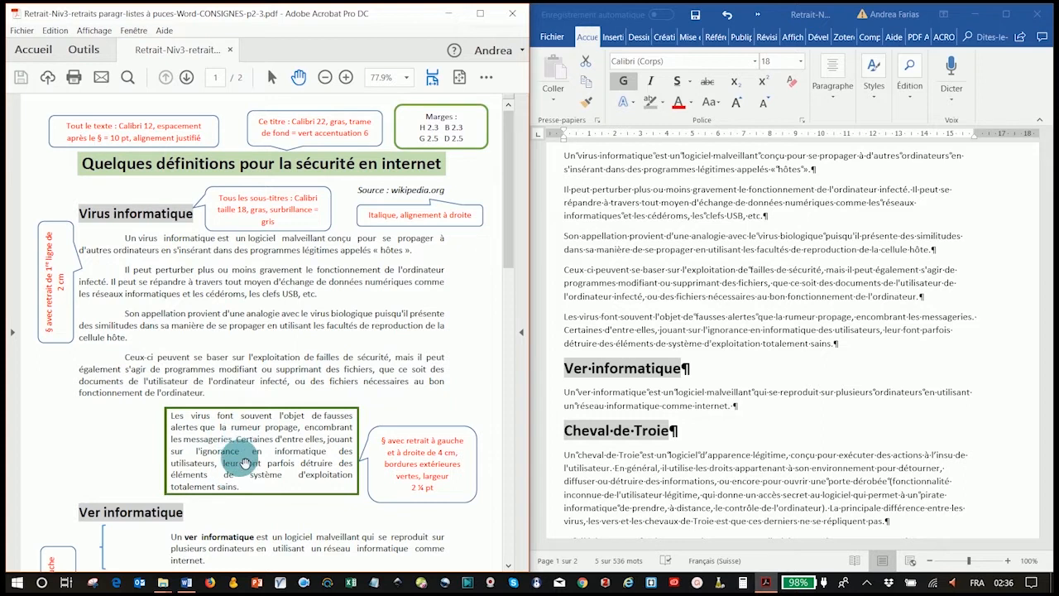
left_click(692, 330)
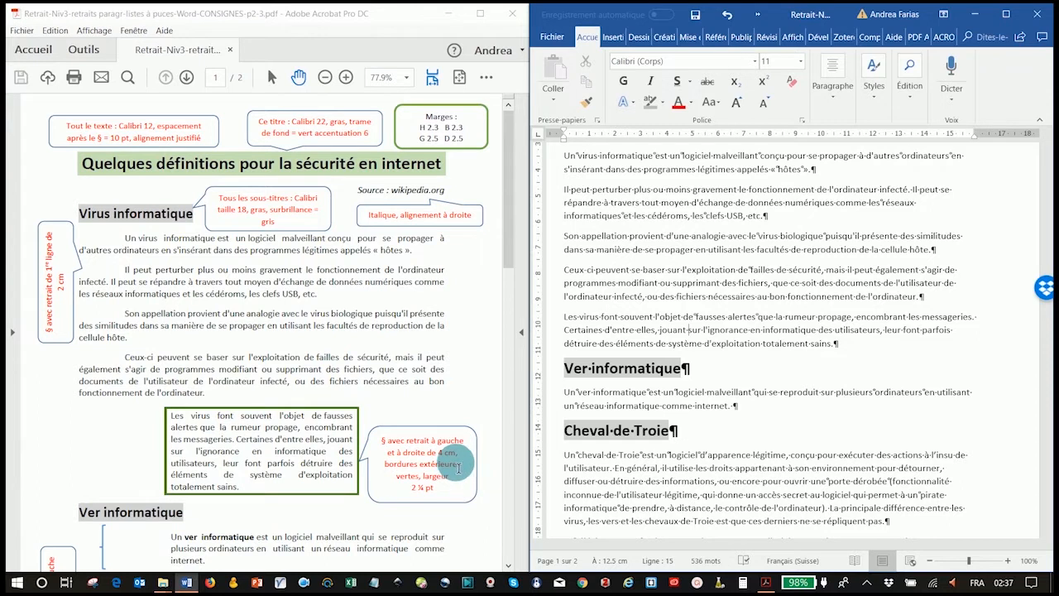
left_click(835, 100)
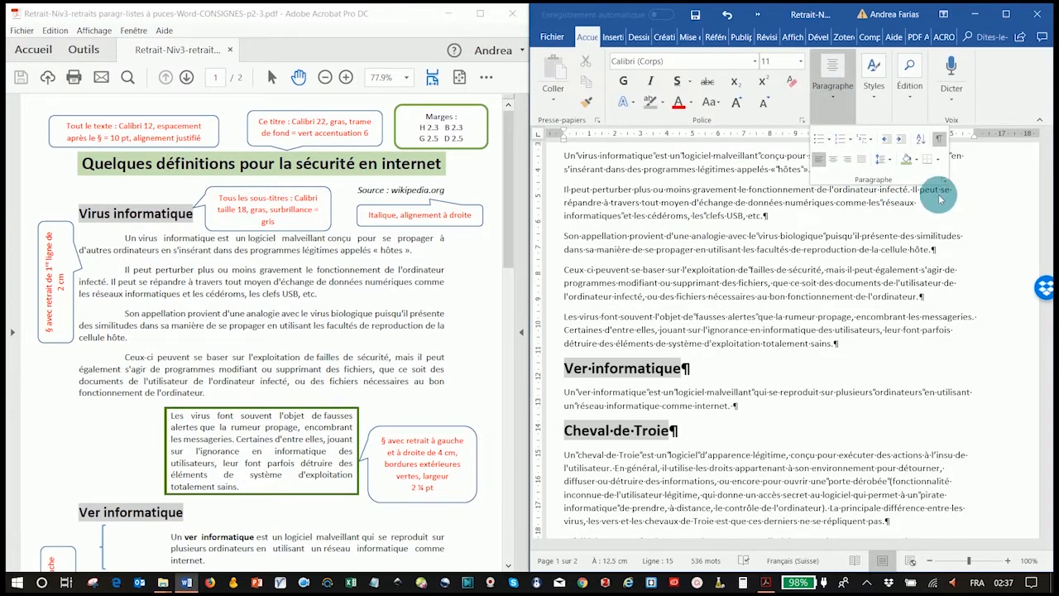
left_click(943, 179)
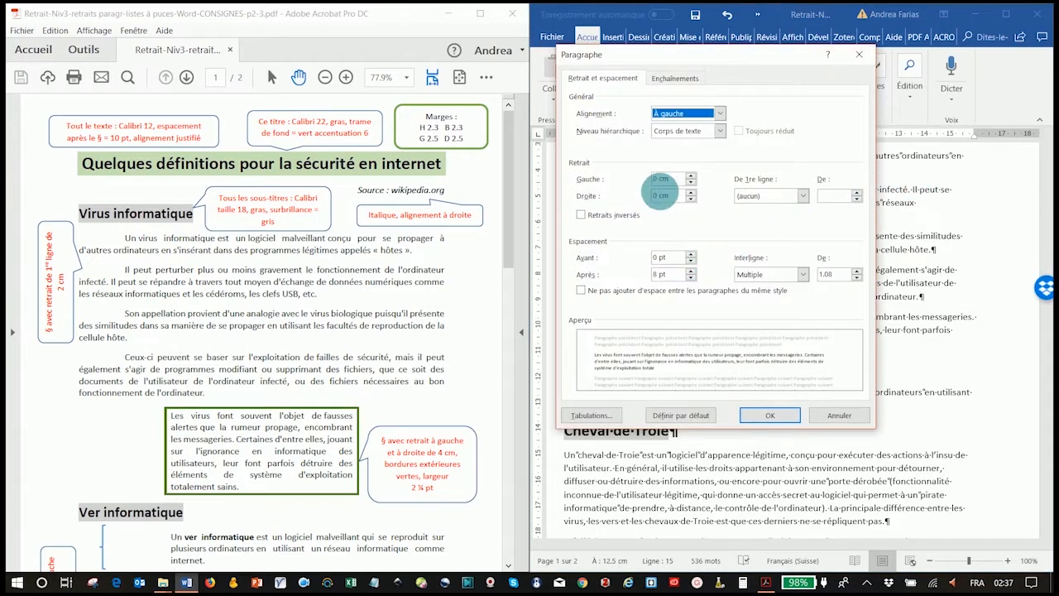
left_click(650, 184)
mouse_move(648, 186)
left_mouse_down()
mouse_move(627, 188)
mouse_move(638, 191)
left_mouse_up()
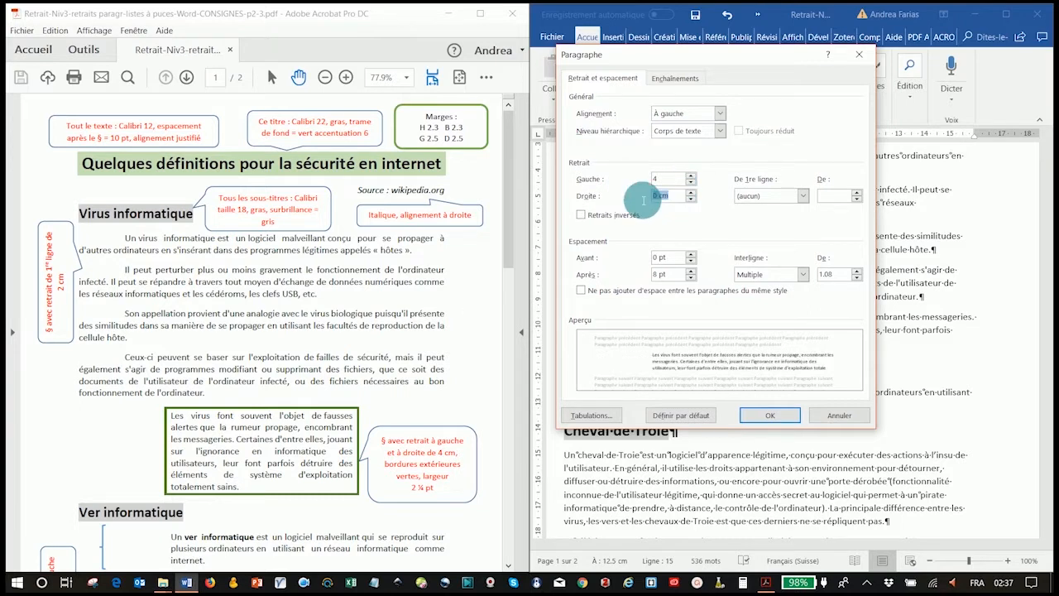
type("4")
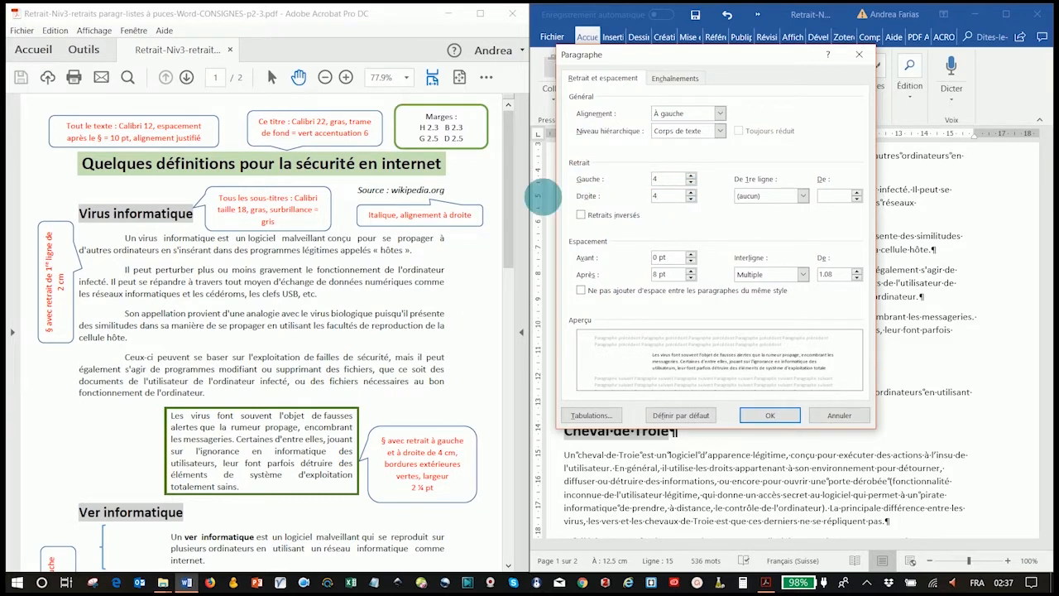
left_click(768, 419)
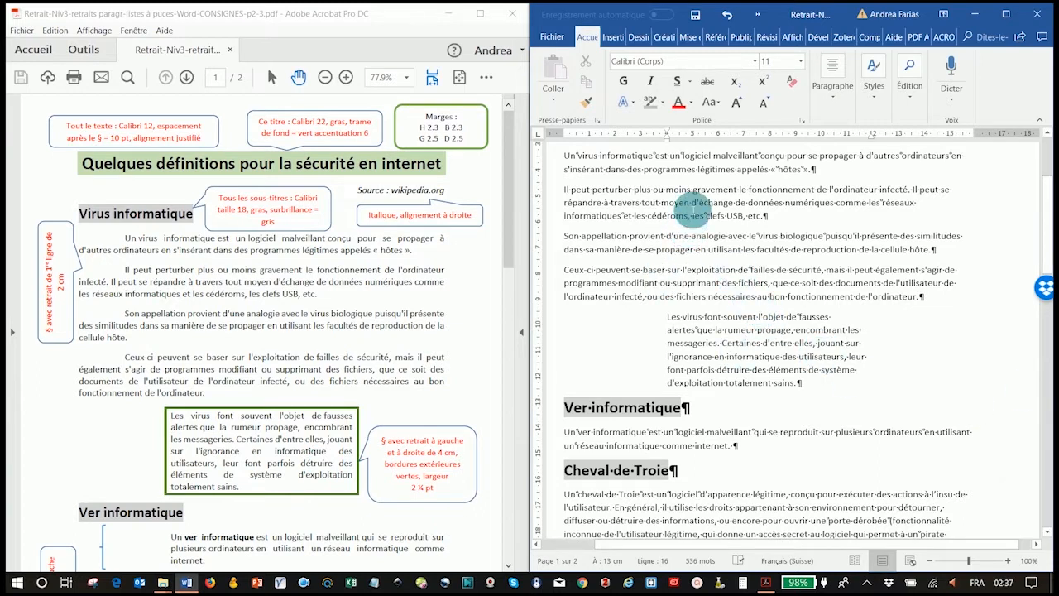
- Justify the text of the entire document
scroll(688, 228, "up", 2)
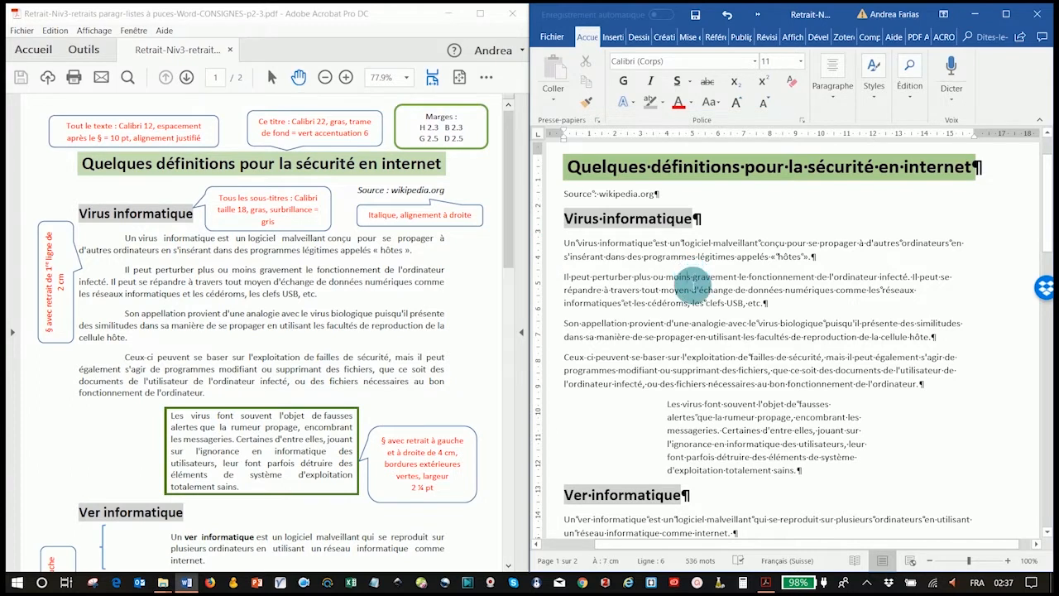
key("ctrl+a")
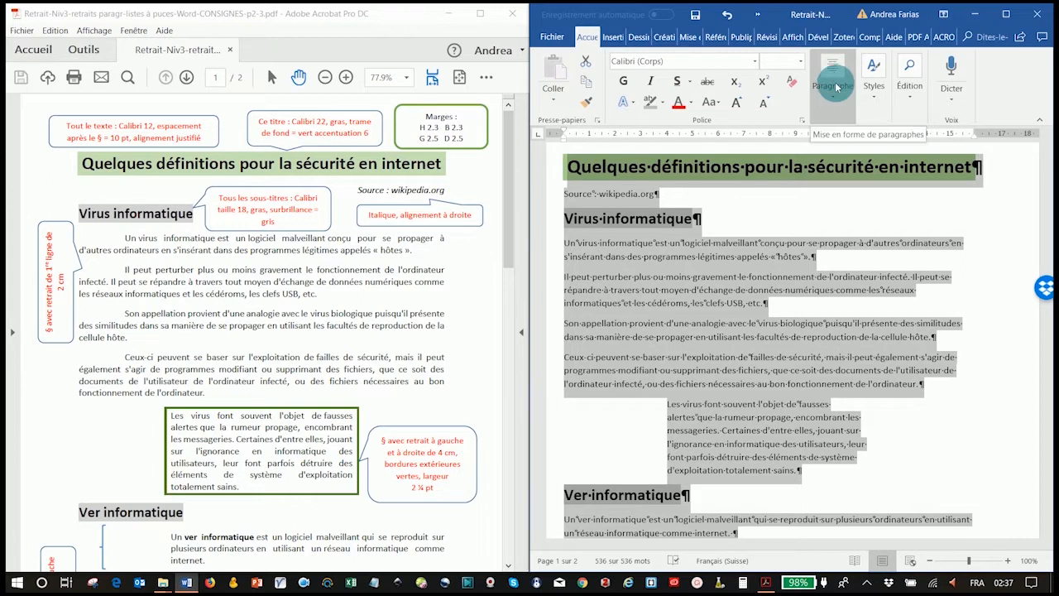
left_click(835, 91)
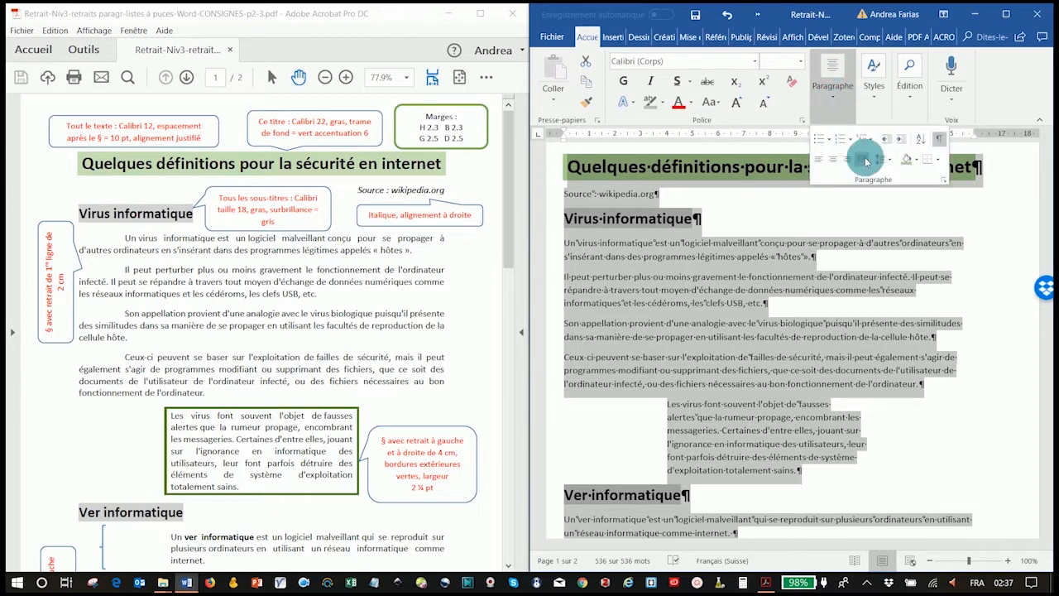
left_click(861, 158)
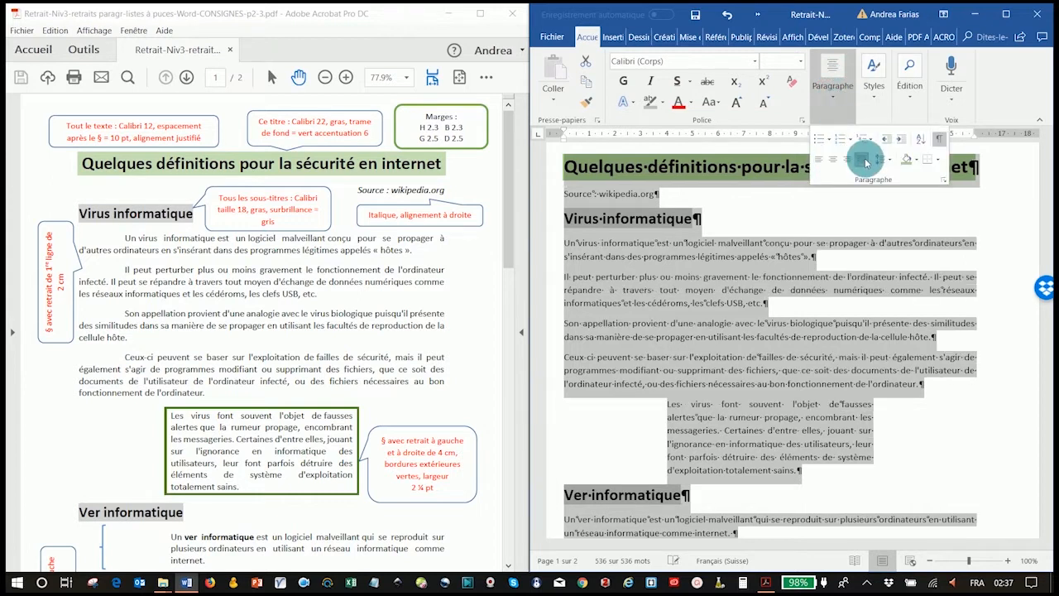
- Center the title "Quelques définitions pour la sécurité en internet"
left_click(699, 170)
left_click(690, 168)
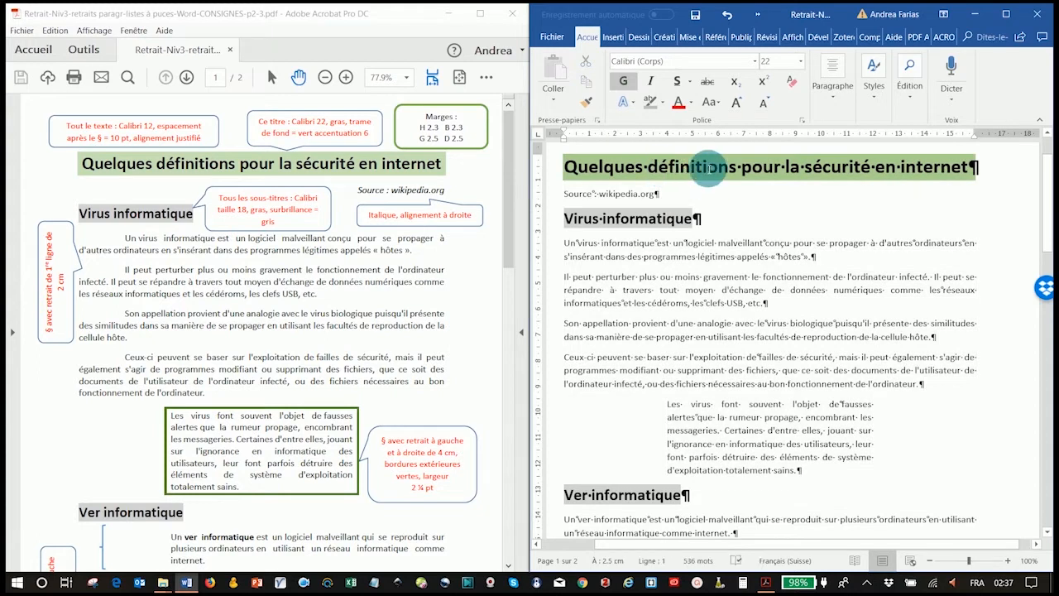
left_click(835, 101)
left_click(842, 158)
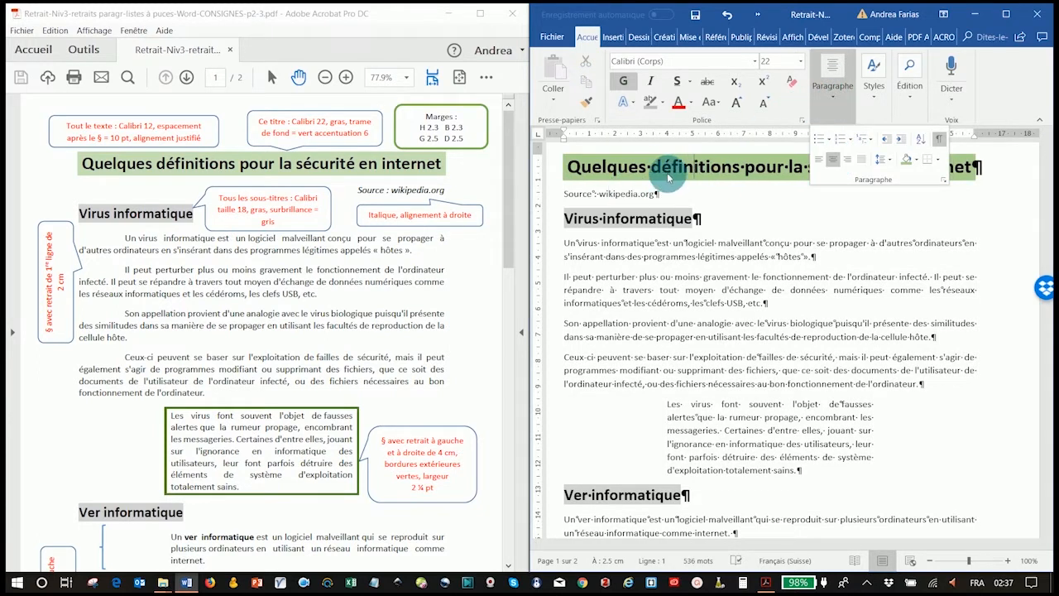
- Open the border and shading settings for the paragraph beginning "Les virus font souvent l'objet de fausses alertes" and choose the box (Encadrement) border type
scroll(786, 331, "down", 4)
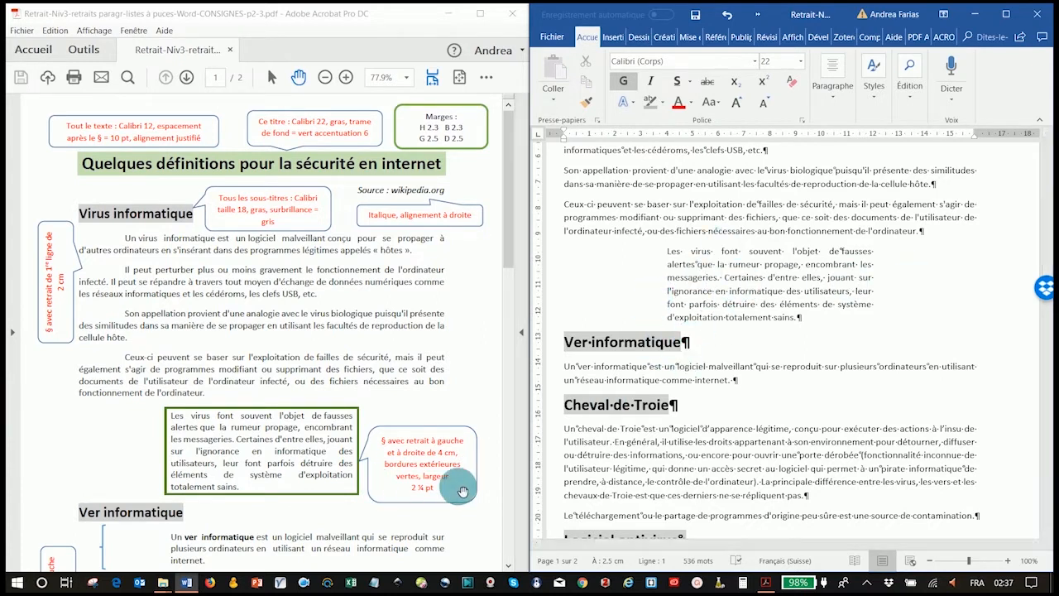
left_click(741, 282)
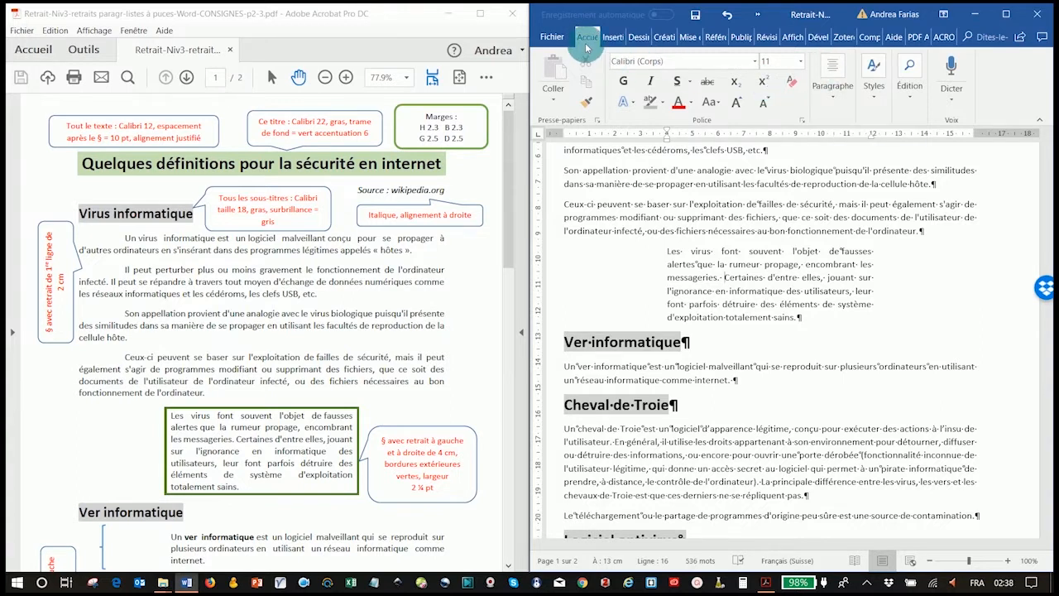
left_click(832, 89)
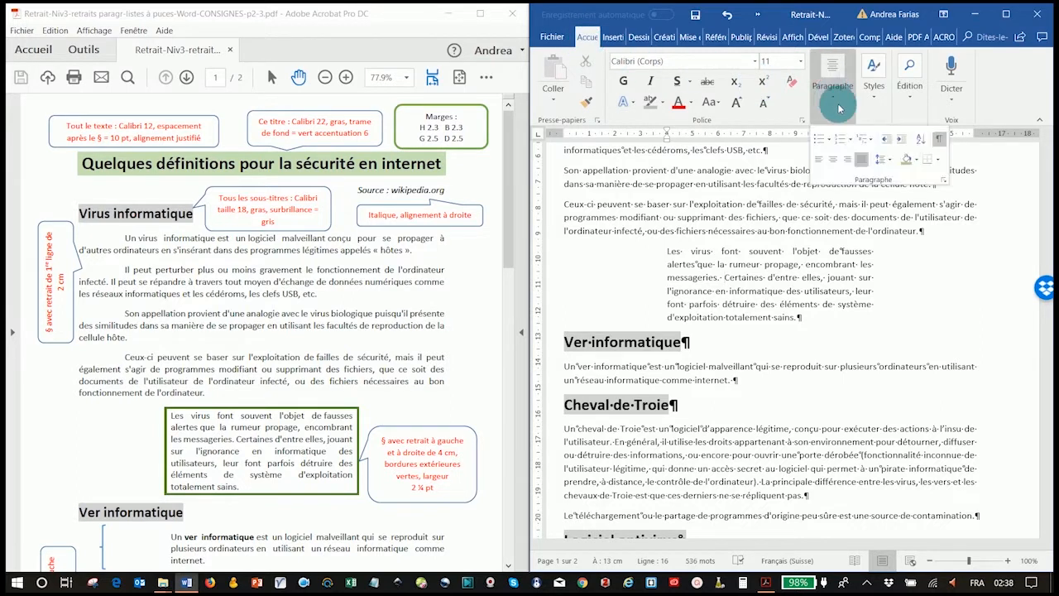
left_click(941, 164)
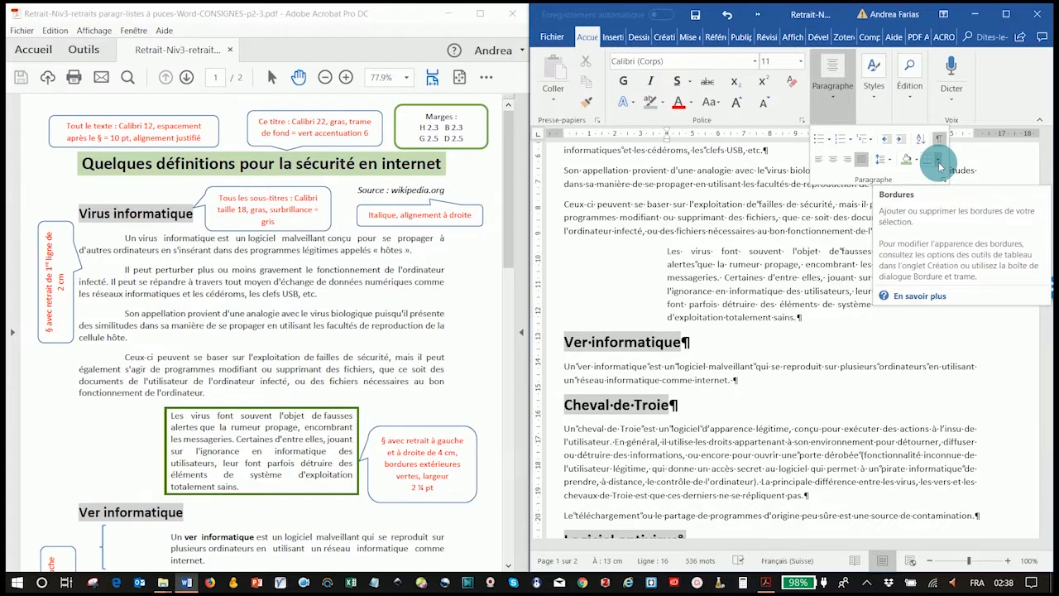
left_click(940, 166)
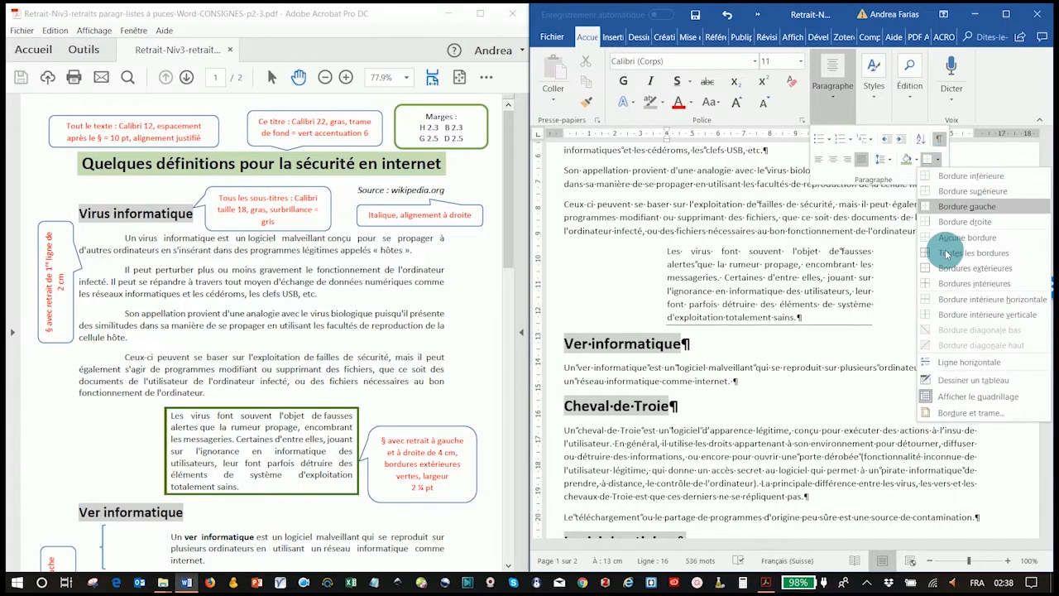
left_click(960, 414)
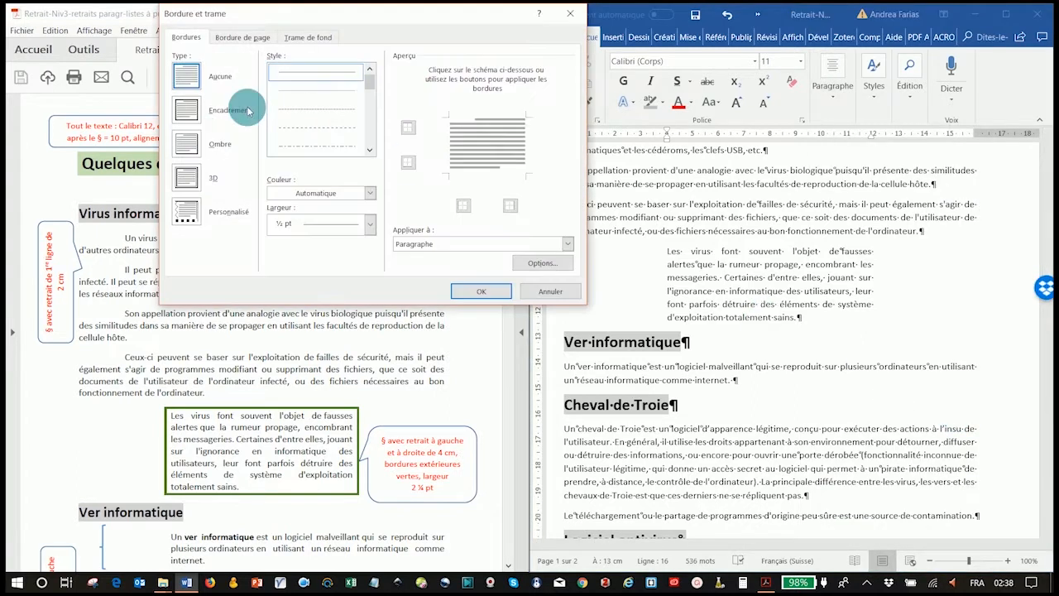
left_click_drag(368, 23, 274, 130)
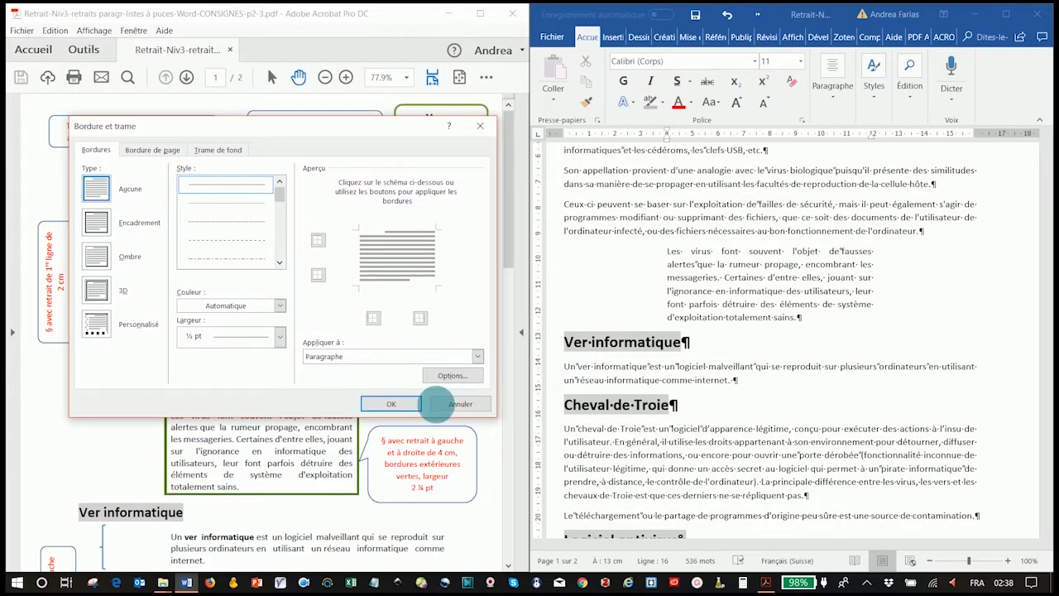
left_click(94, 225)
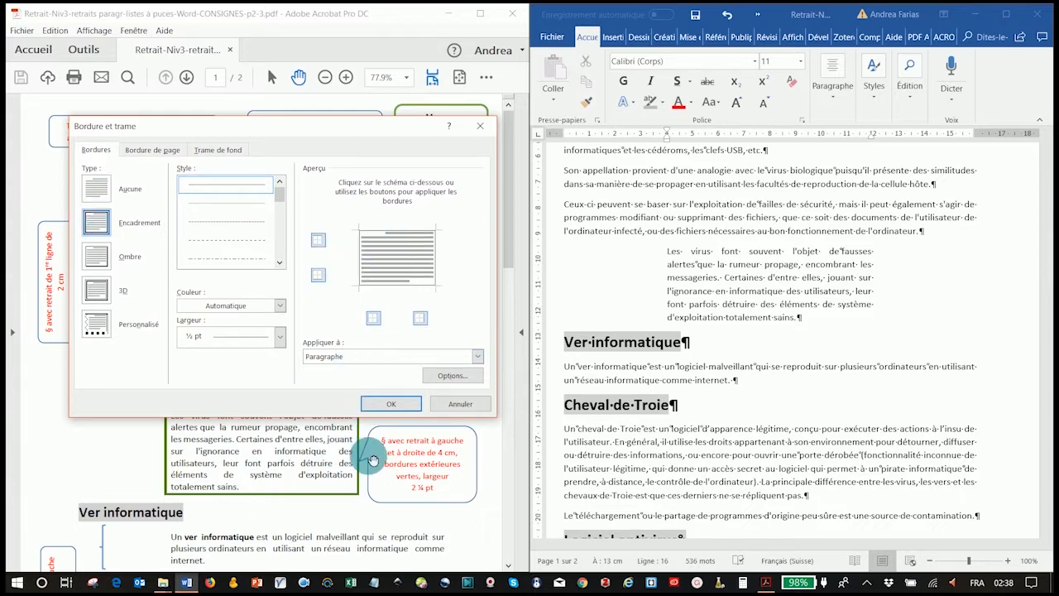
- Make the paragraph's box border dark green and 2 ¼ pt wide, and apply it
left_click(280, 307)
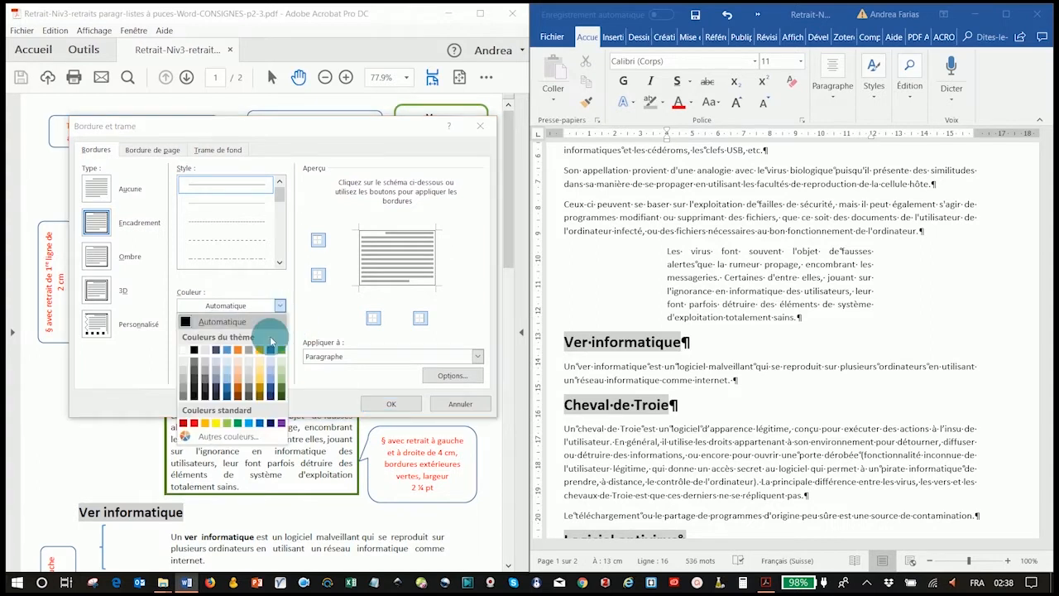
left_click(281, 393)
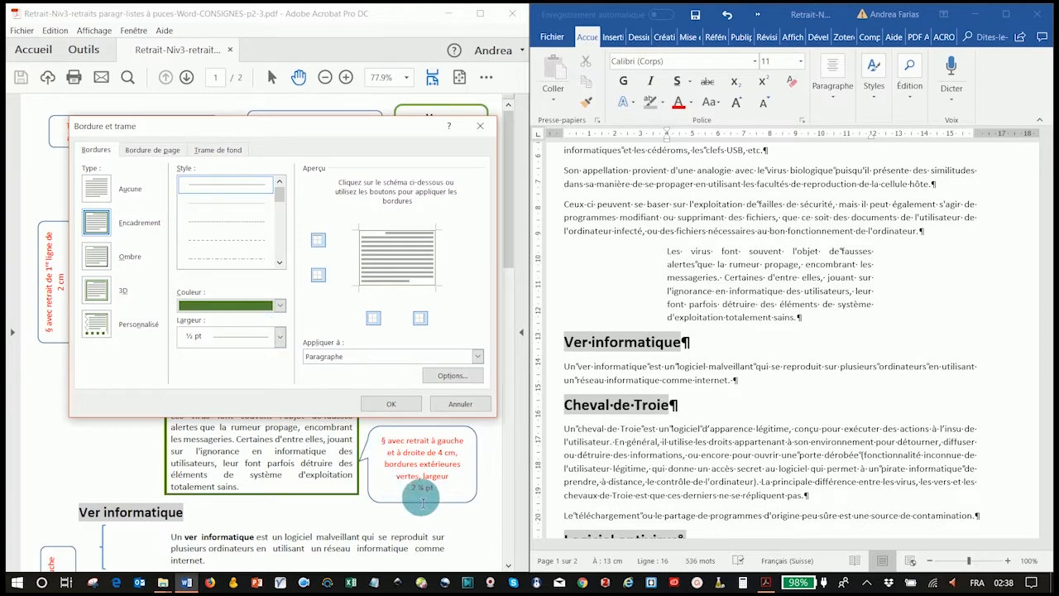
left_click(280, 336)
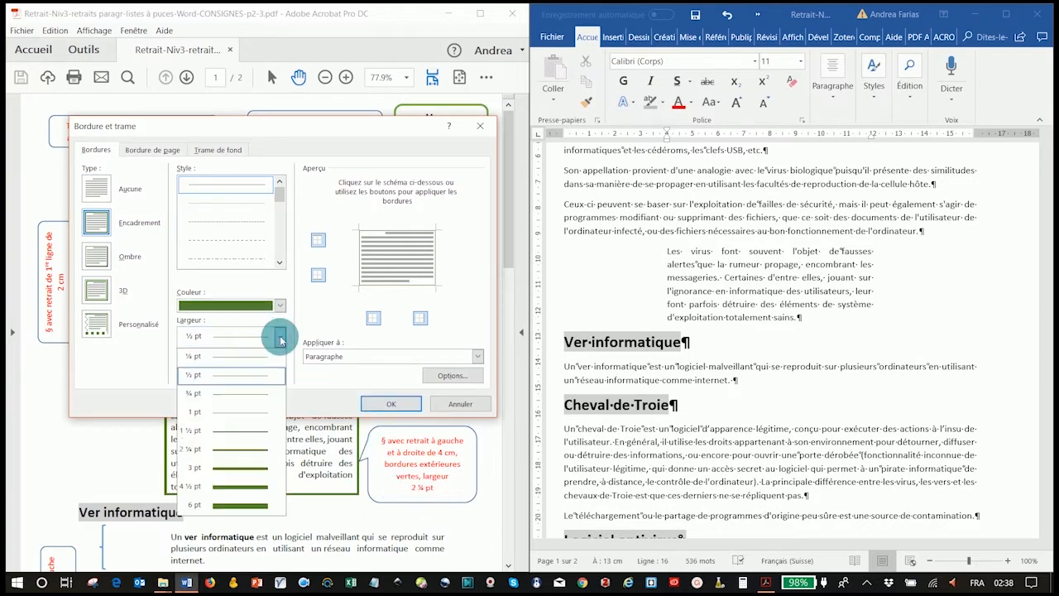
left_click(222, 451)
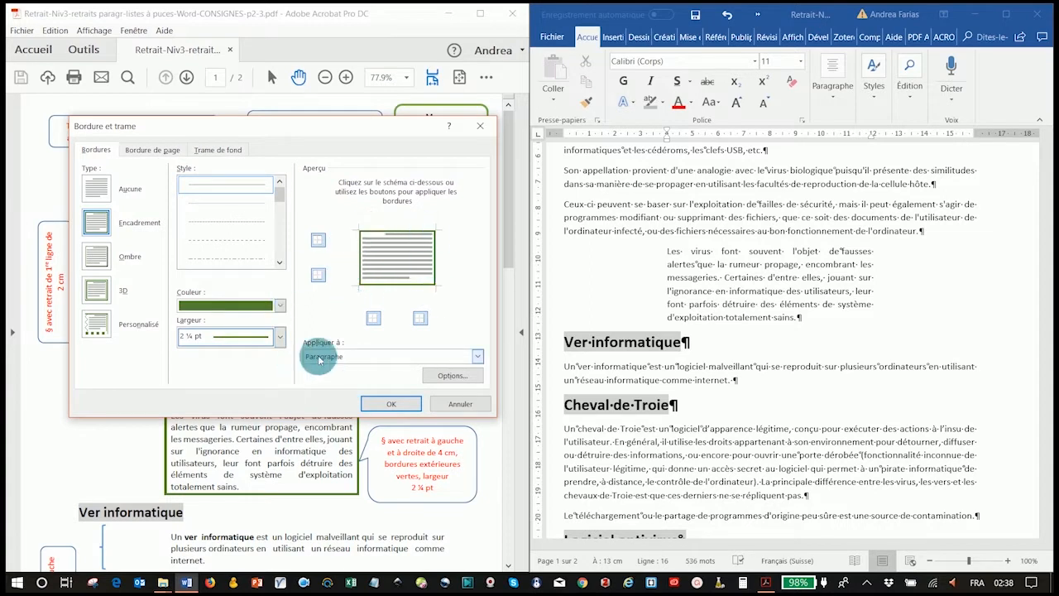
left_click(391, 405)
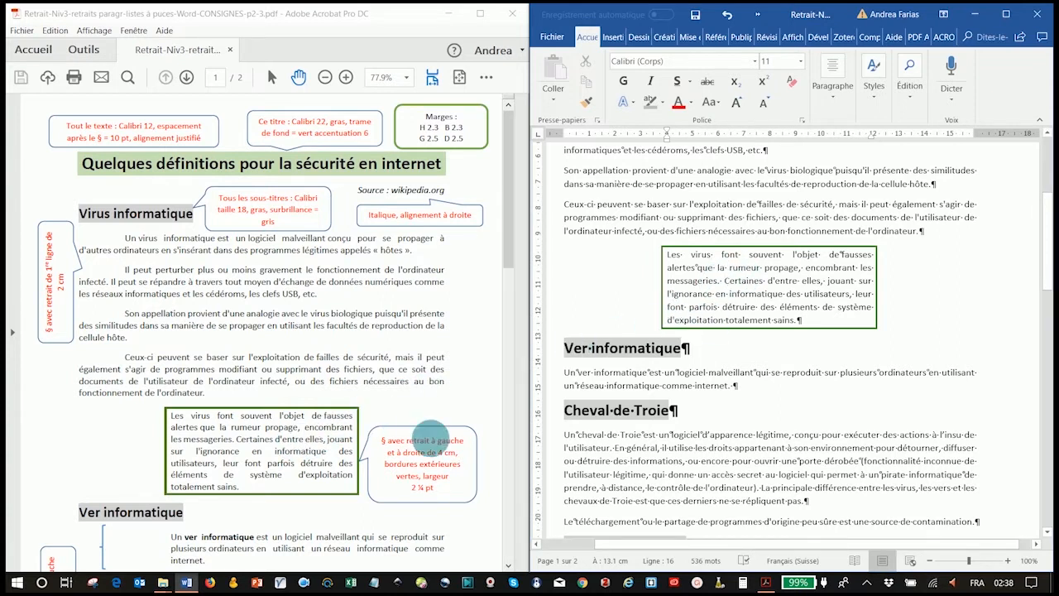
- Check the PDF instructions for the second boxed paragraph and copy the formatting of the green-bordered paragraph with the Format Painter
scroll(406, 369, "down", 3)
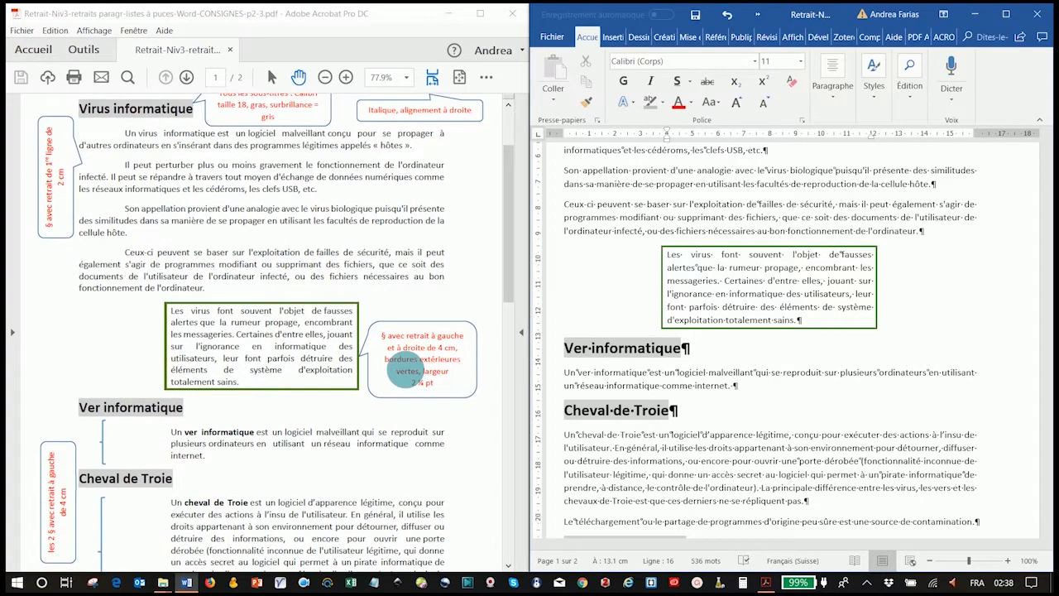
scroll(406, 369, "down", 10)
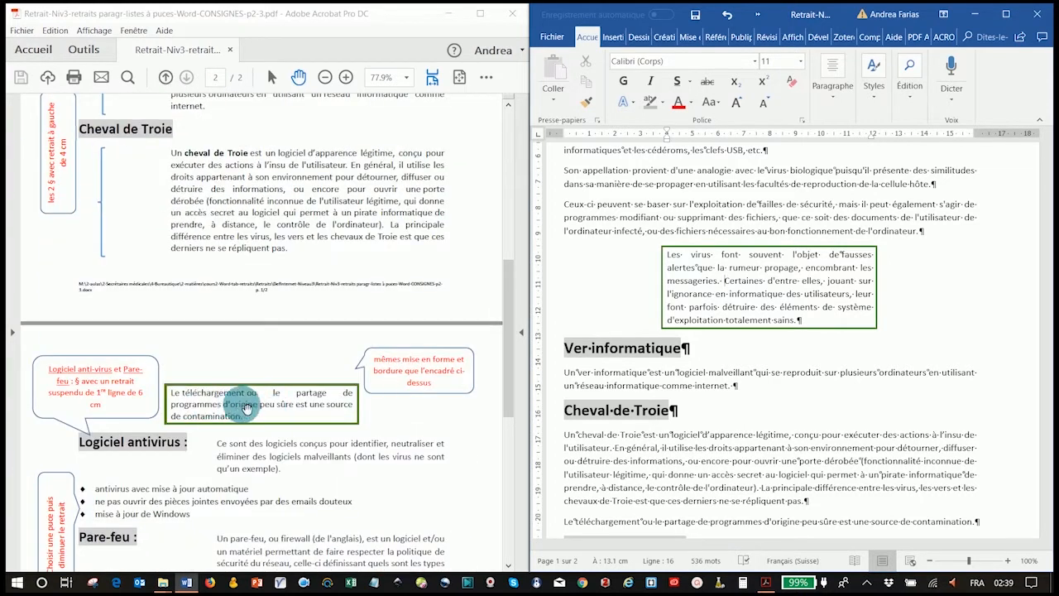
scroll(221, 412, "up", 6)
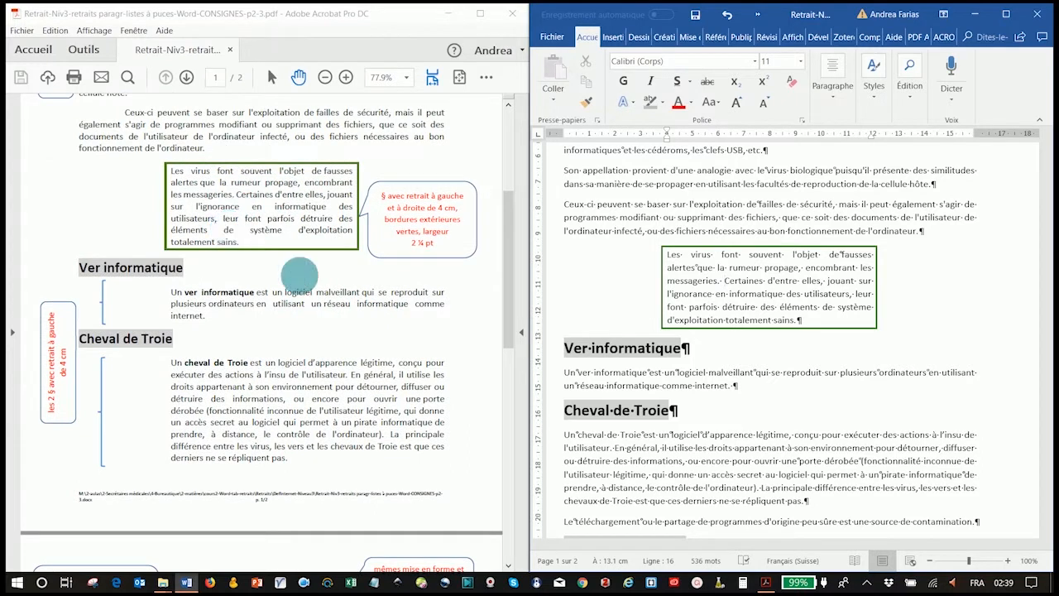
left_click(561, 298)
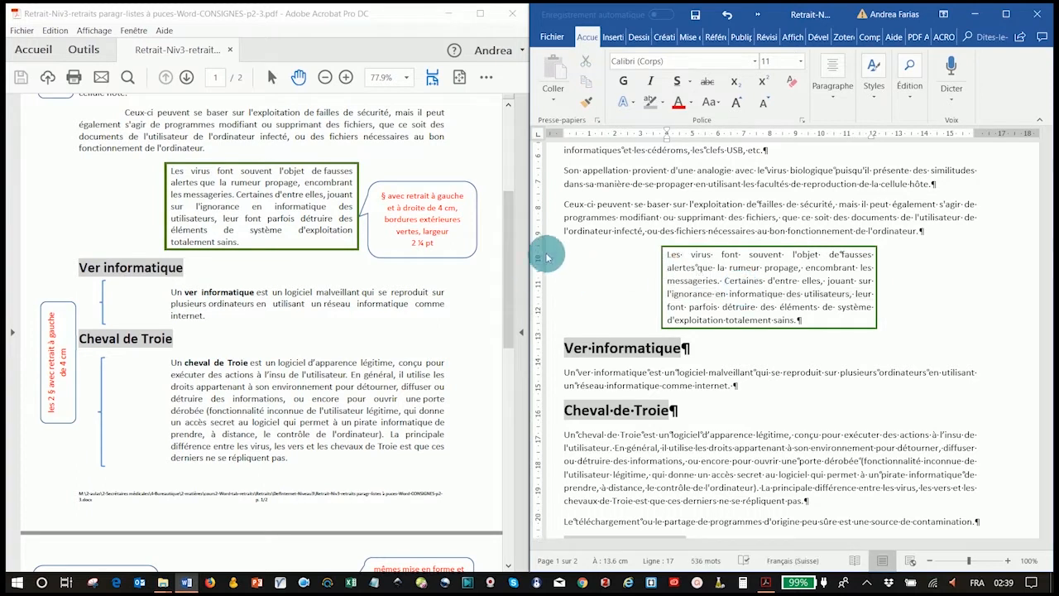
left_click_drag(549, 248, 565, 317)
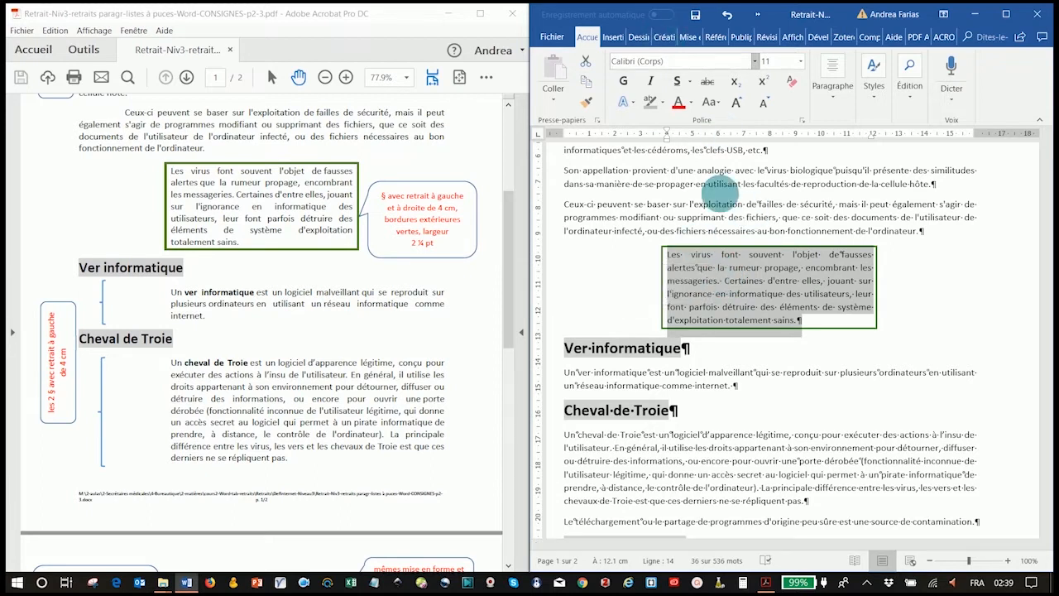
left_click(735, 295)
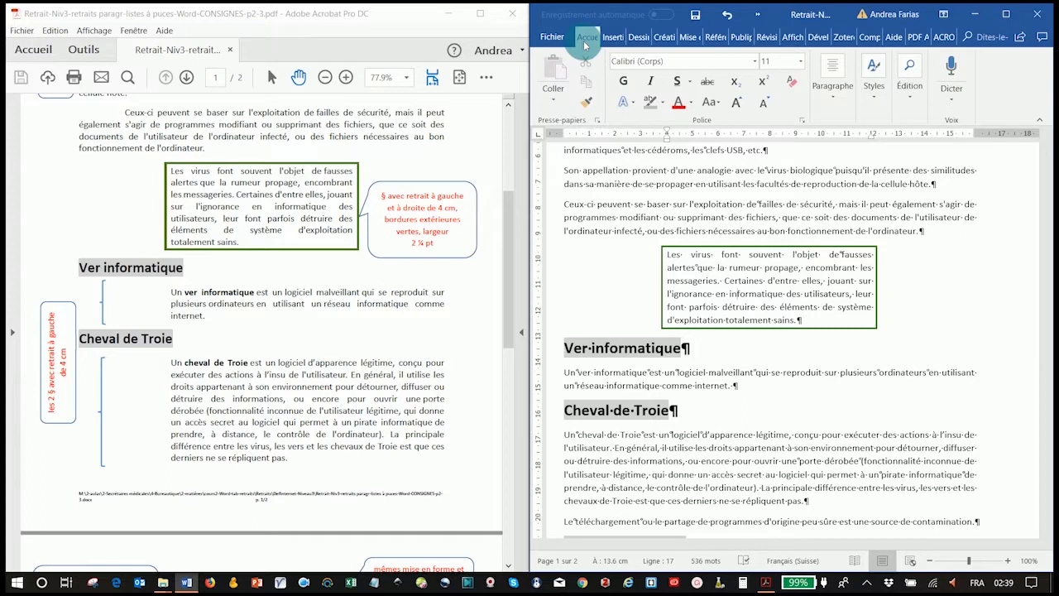
left_click(586, 106)
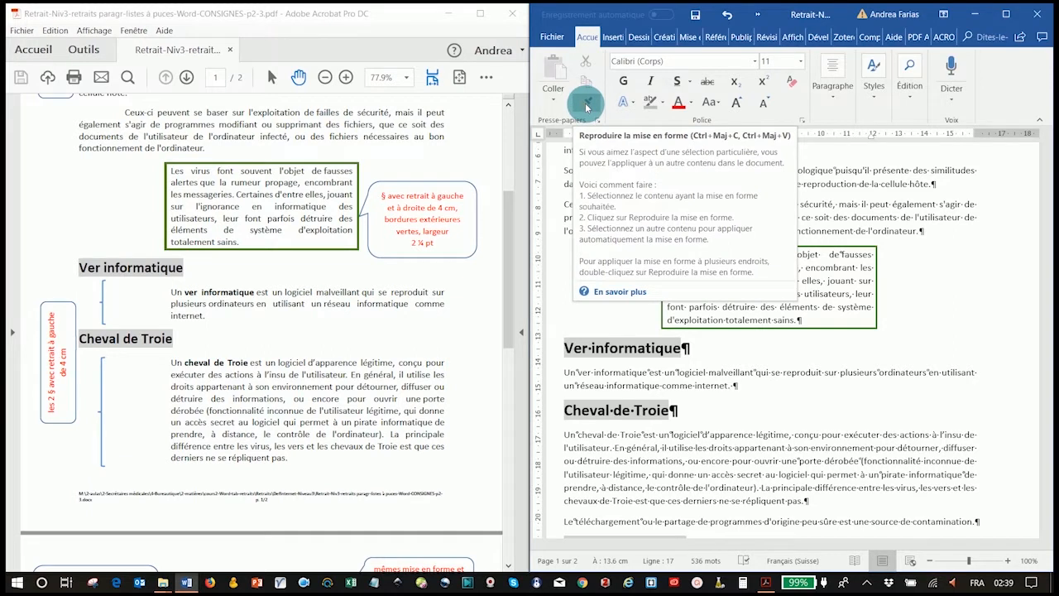
left_click(586, 105)
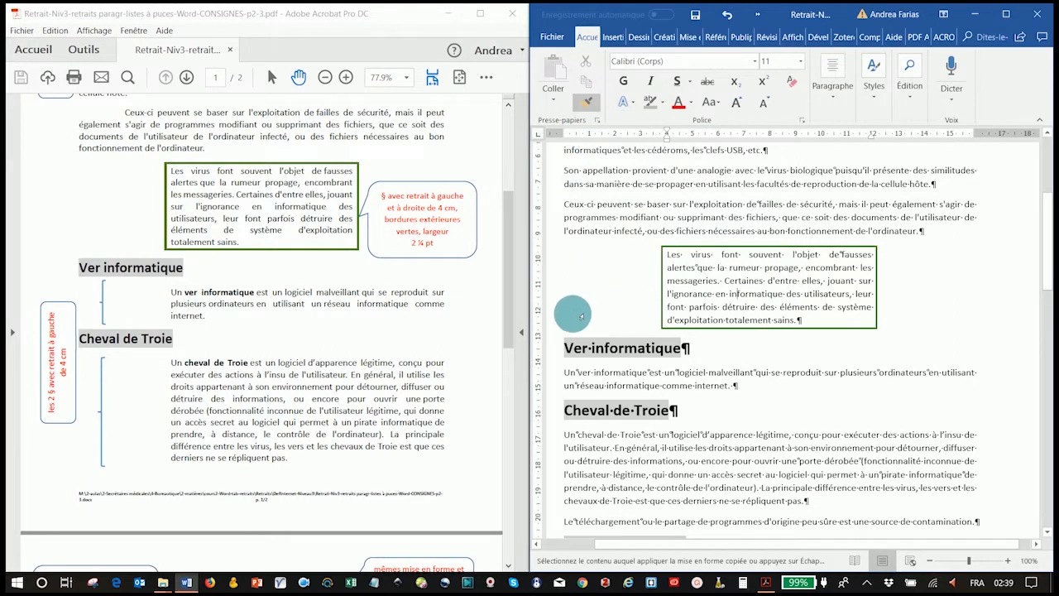
- Apply the copied indents and green border to the paragraph beginning "Le téléchargement ou le partage de programmes" under "Cheval de Troie"
scroll(568, 327, "down", 2)
scroll(568, 327, "down", 7)
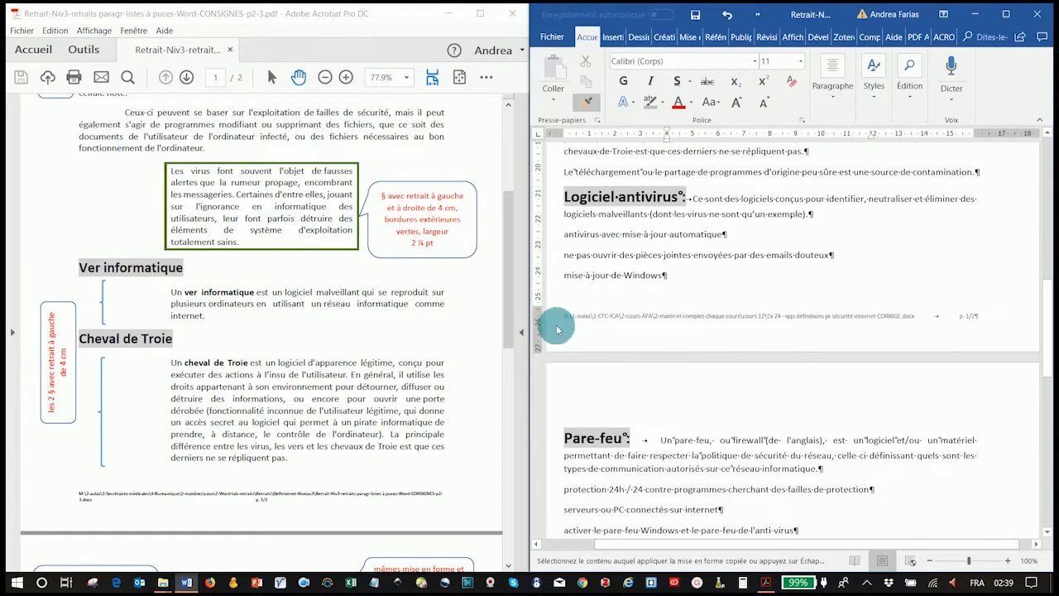
scroll(558, 279, "up", 2)
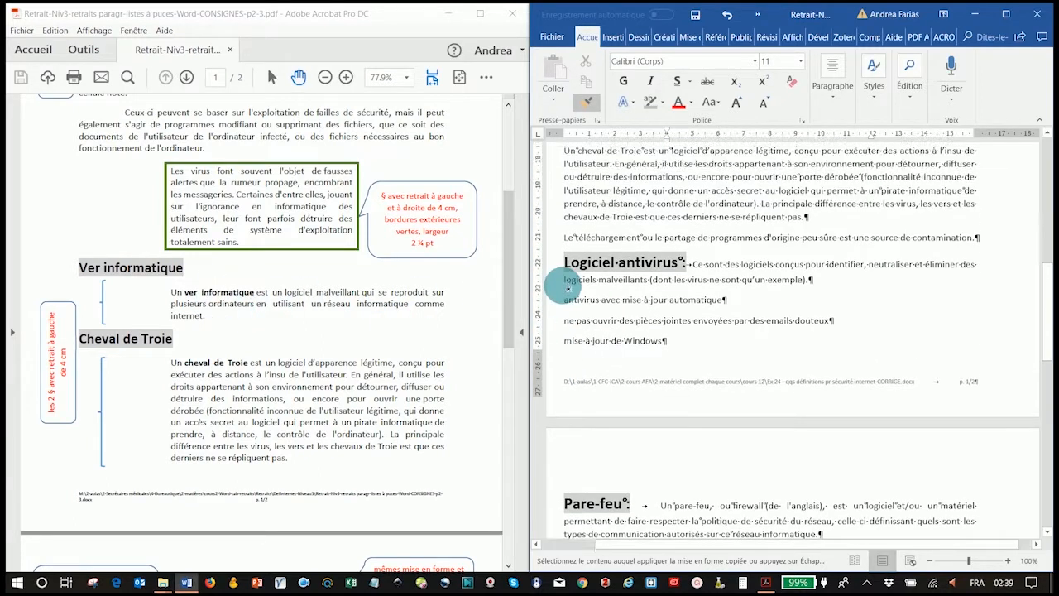
scroll(568, 286, "up", 4)
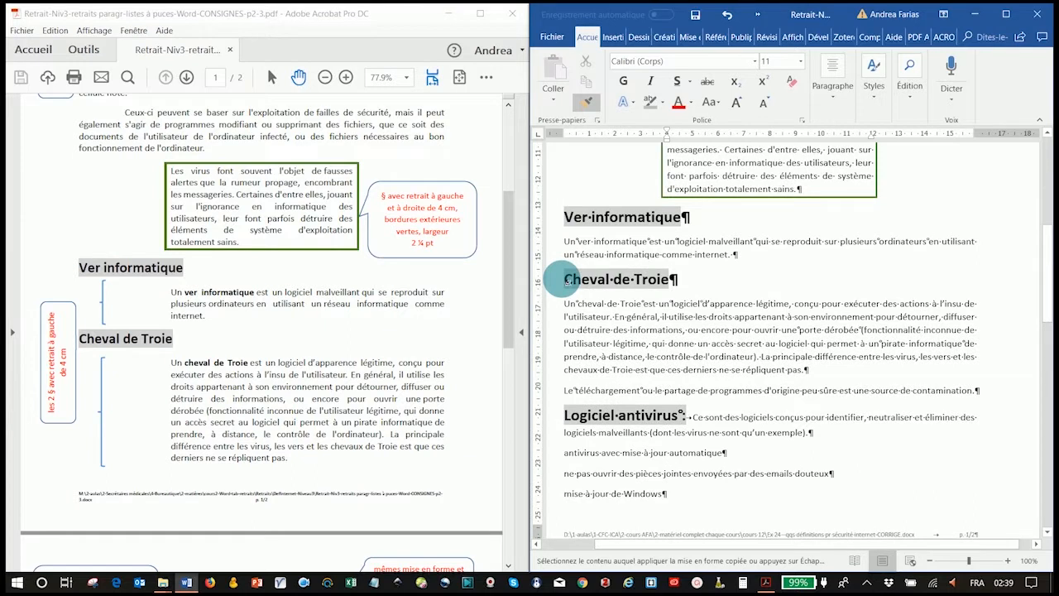
scroll(559, 278, "down", 2)
scroll(273, 315, "down", 5)
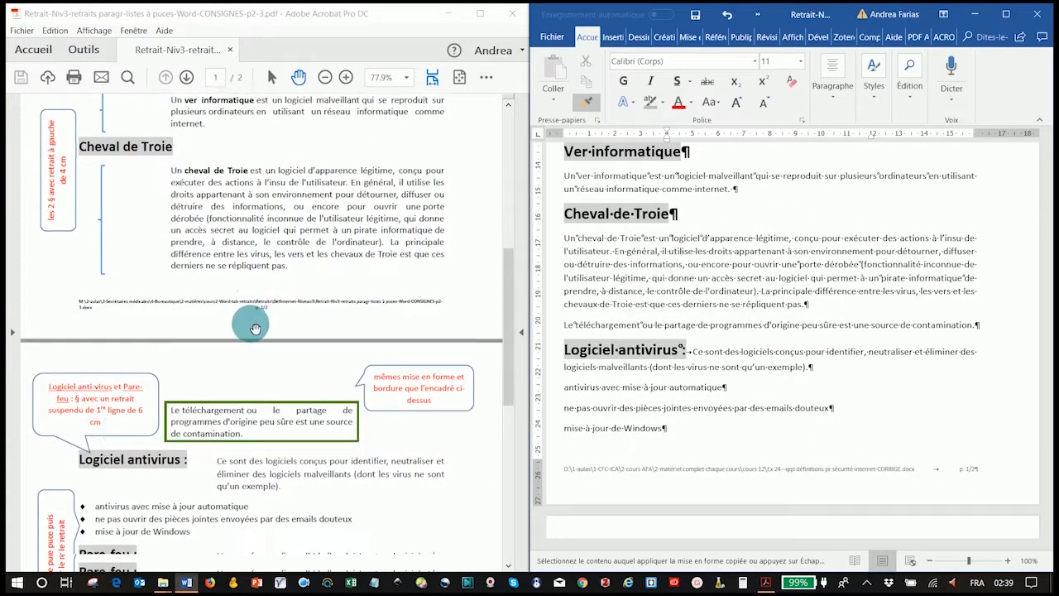
scroll(255, 328, "down", 1)
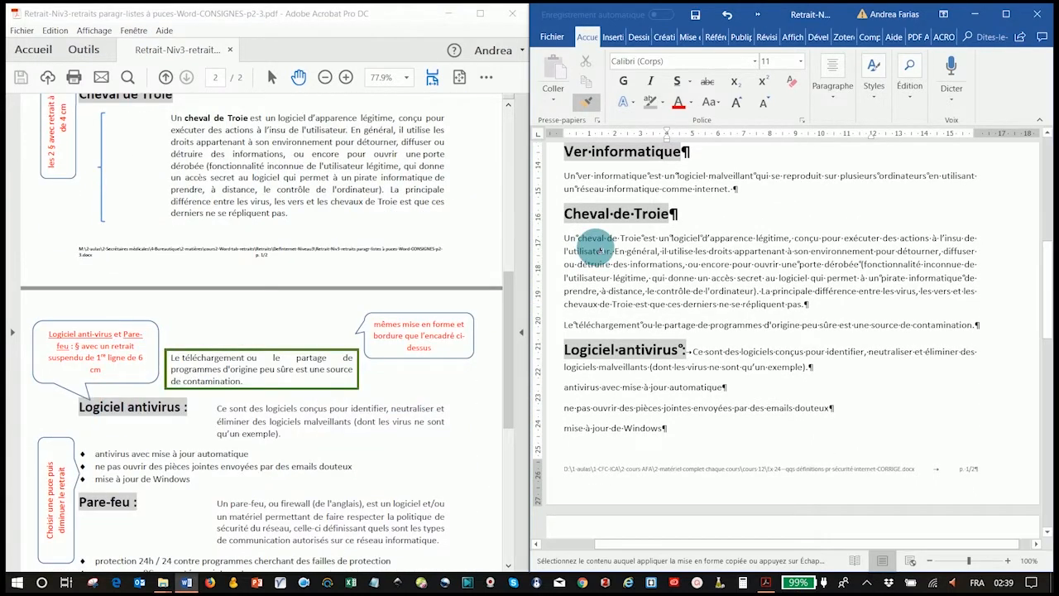
scroll(592, 248, "down", 3)
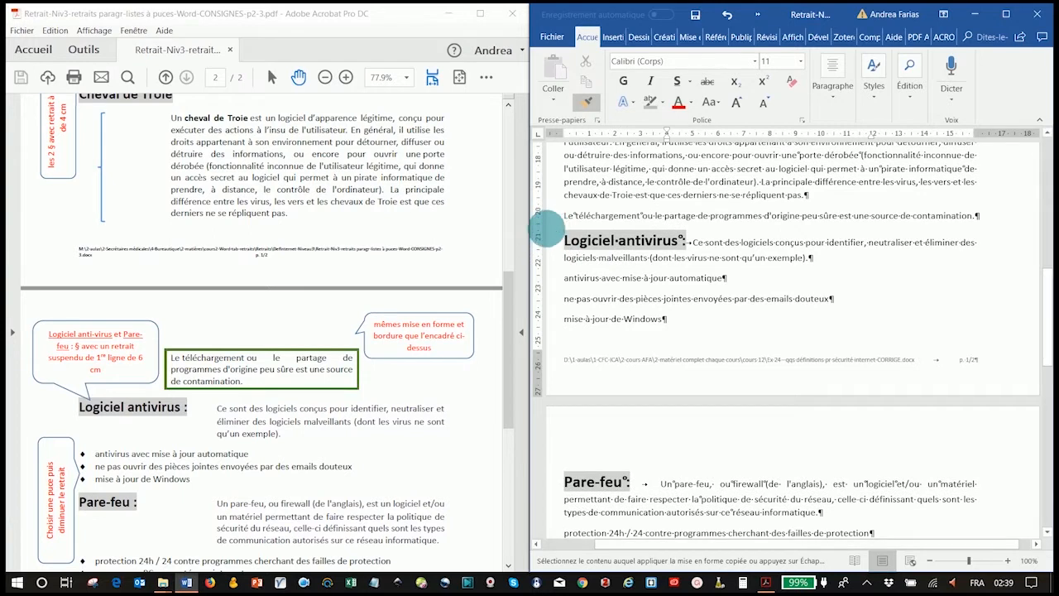
left_click(551, 215)
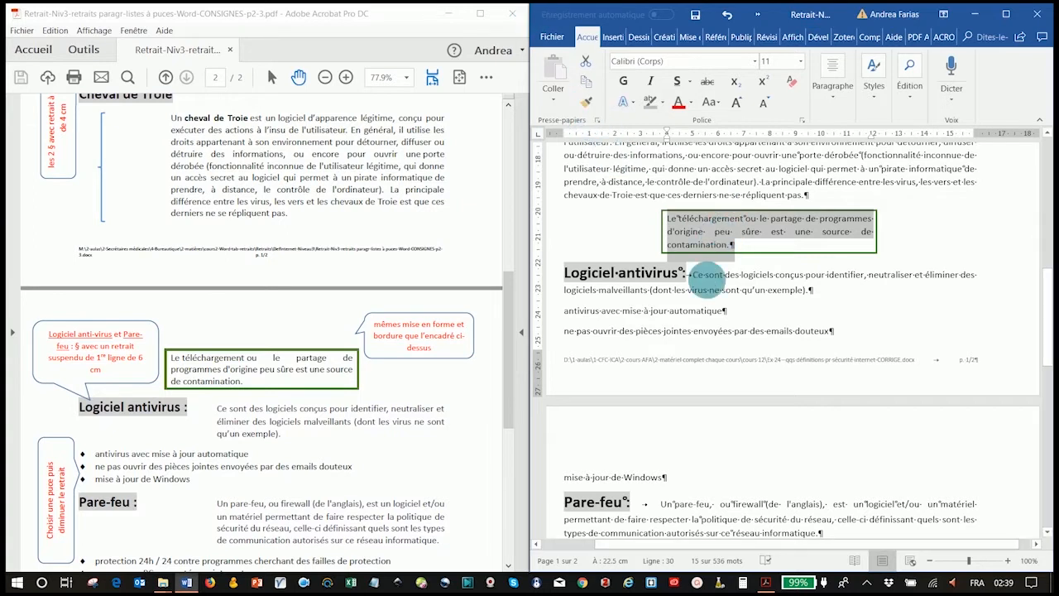
- Review the two boxed paragraphs and the rest of the document, and compare them with the PDF instructions
scroll(794, 261, "up", 3)
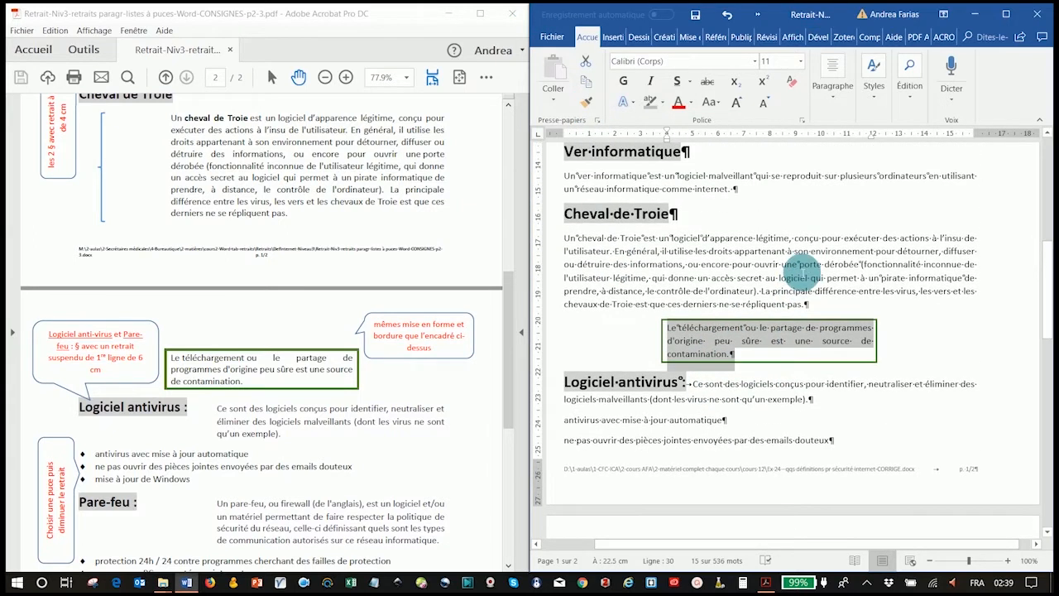
scroll(803, 273, "up", 3)
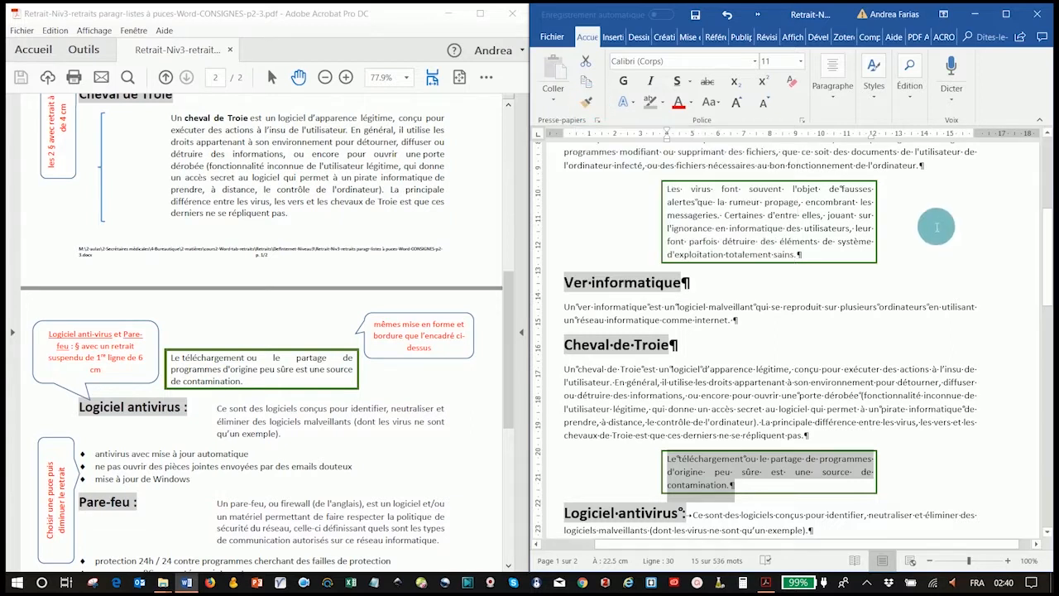
left_click(561, 220)
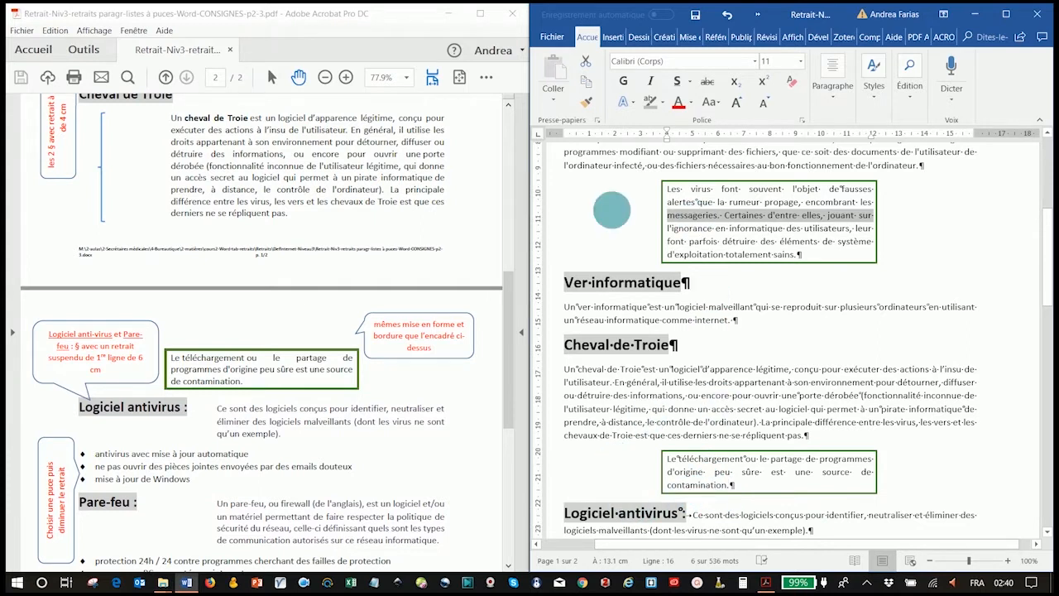
scroll(645, 372, "down", 5)
scroll(654, 371, "down", 13)
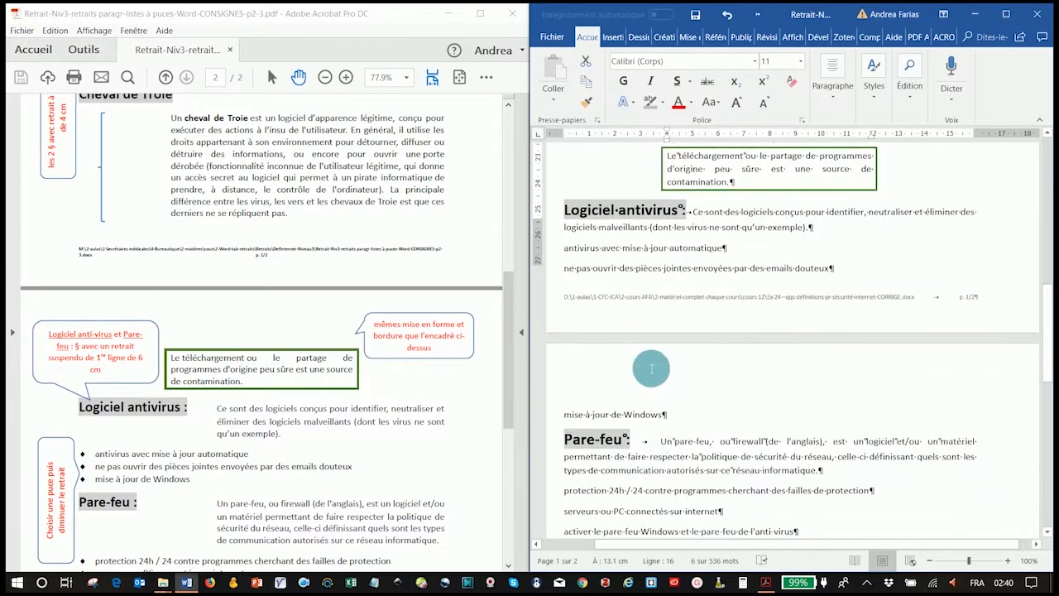
scroll(647, 364, "down", 4)
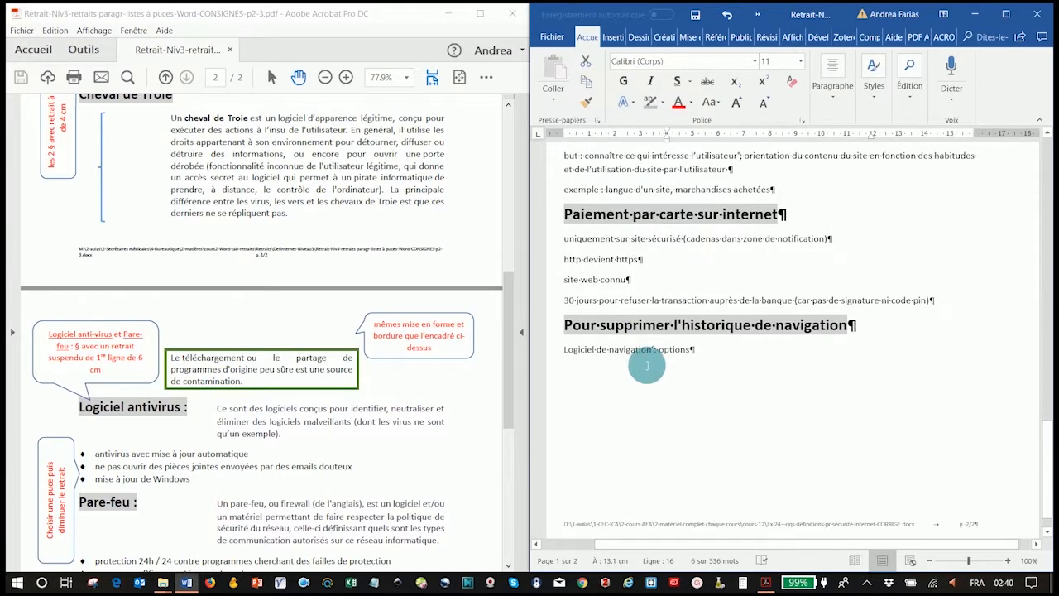
scroll(646, 365, "up", 6)
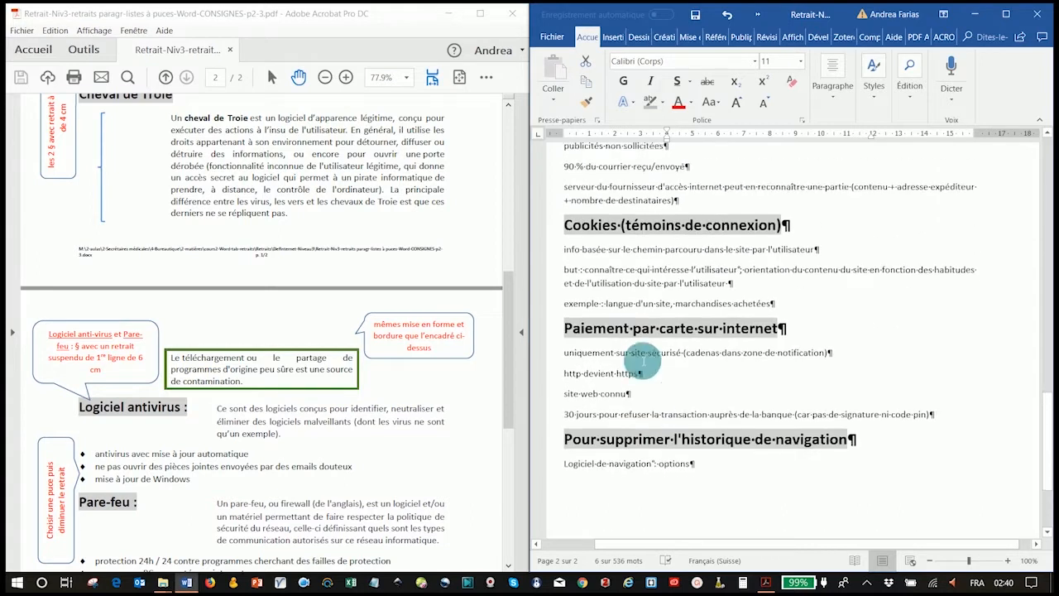
scroll(236, 374, "up", 2)
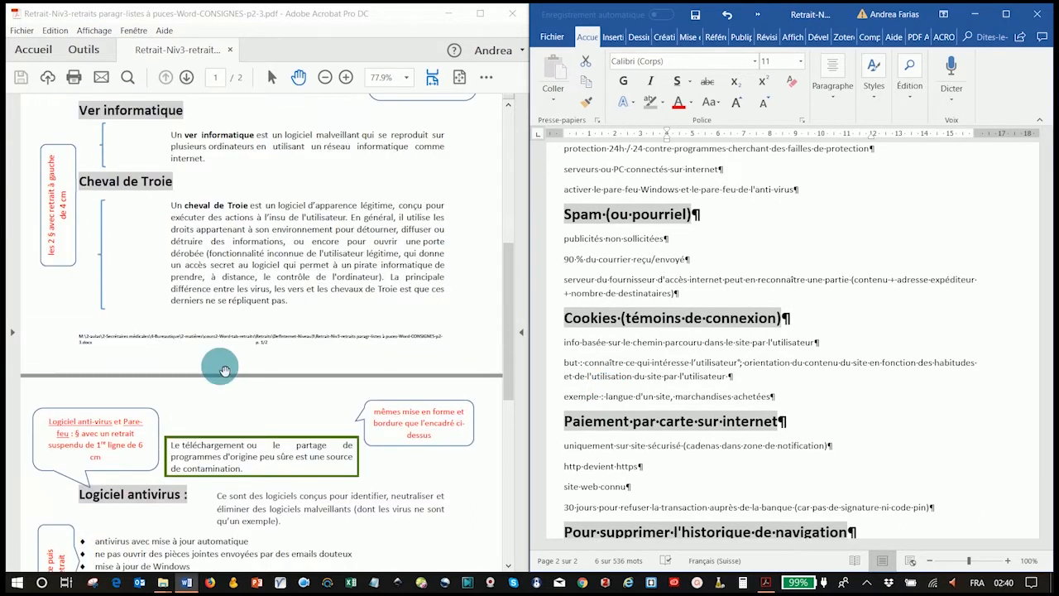
- Format the three lines under "Logiciel antivirus" as a list with filled square bullets and decrease its indent, as the PDF instructions require
scroll(133, 435, "down", 3)
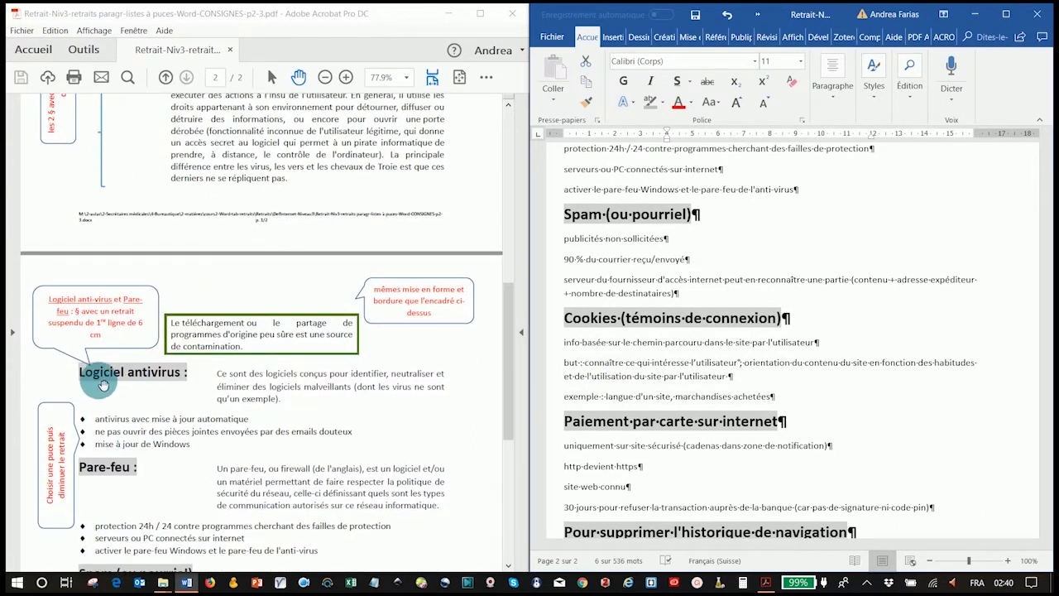
scroll(737, 344, "down", 4)
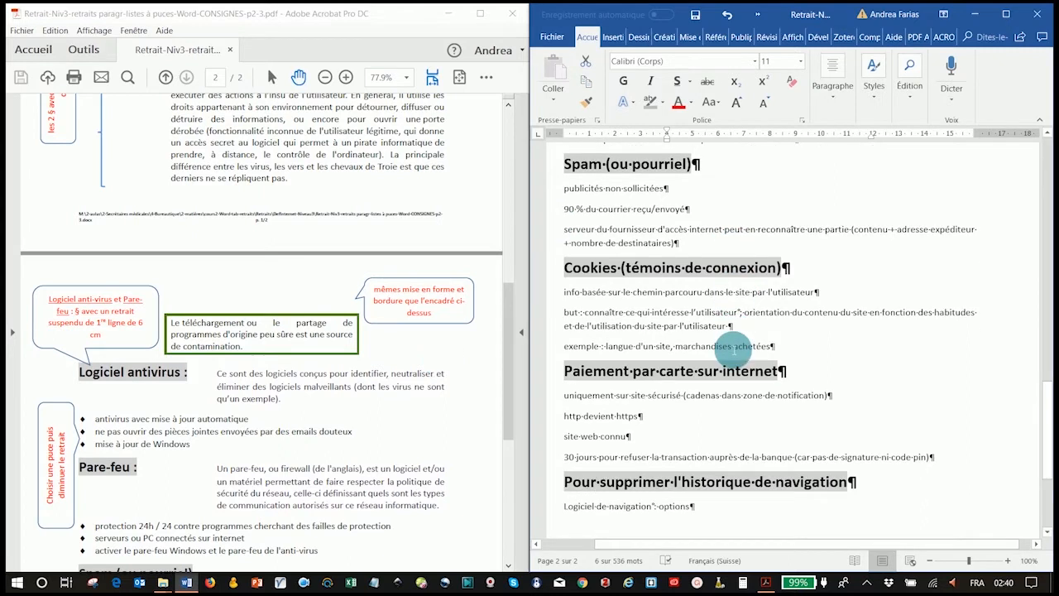
scroll(733, 345, "up", 10)
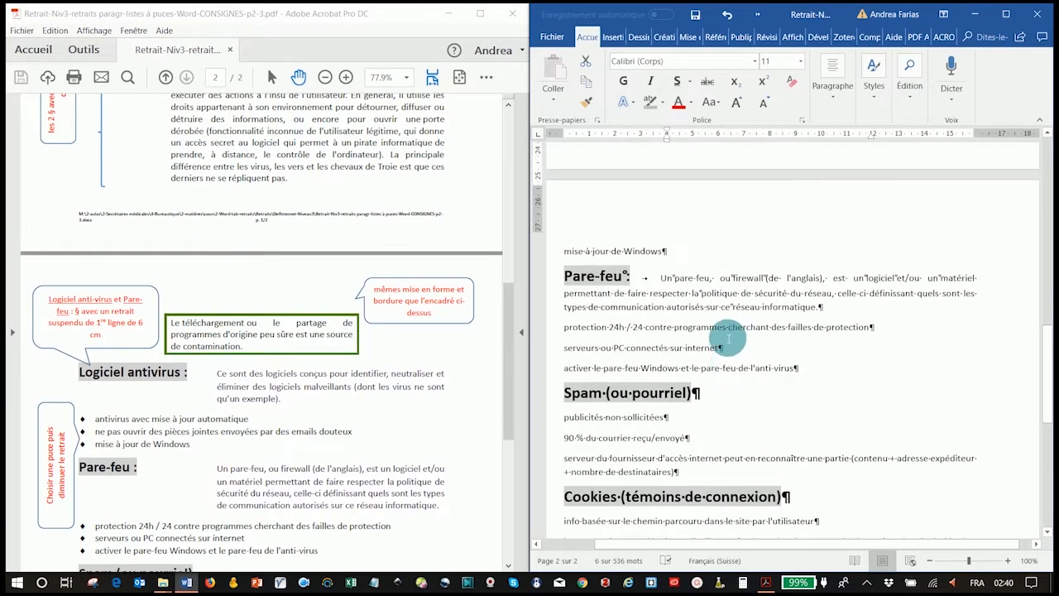
scroll(723, 334, "up", 2)
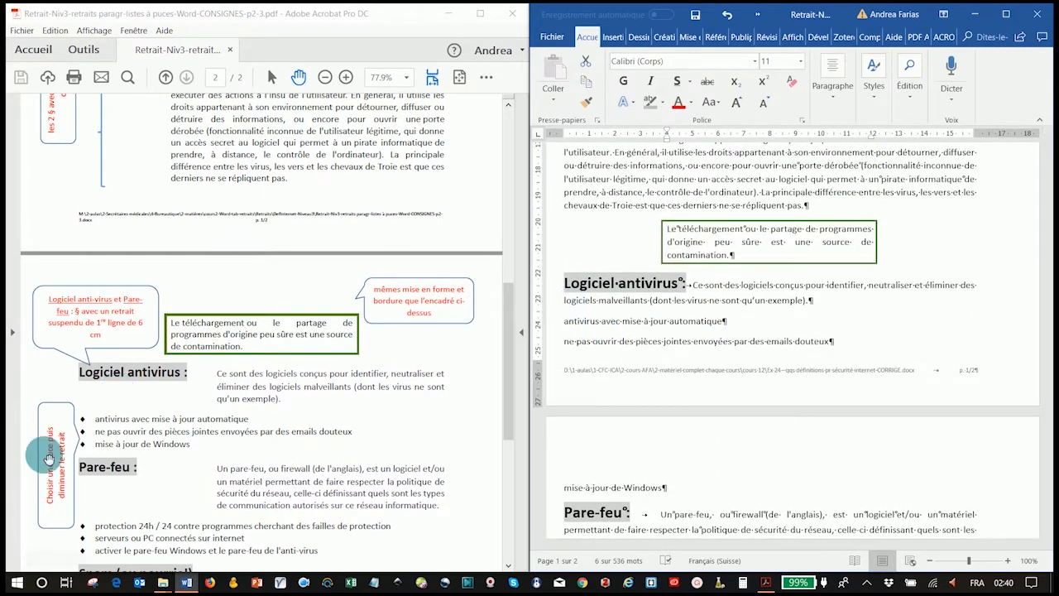
scroll(570, 327, "down", 1)
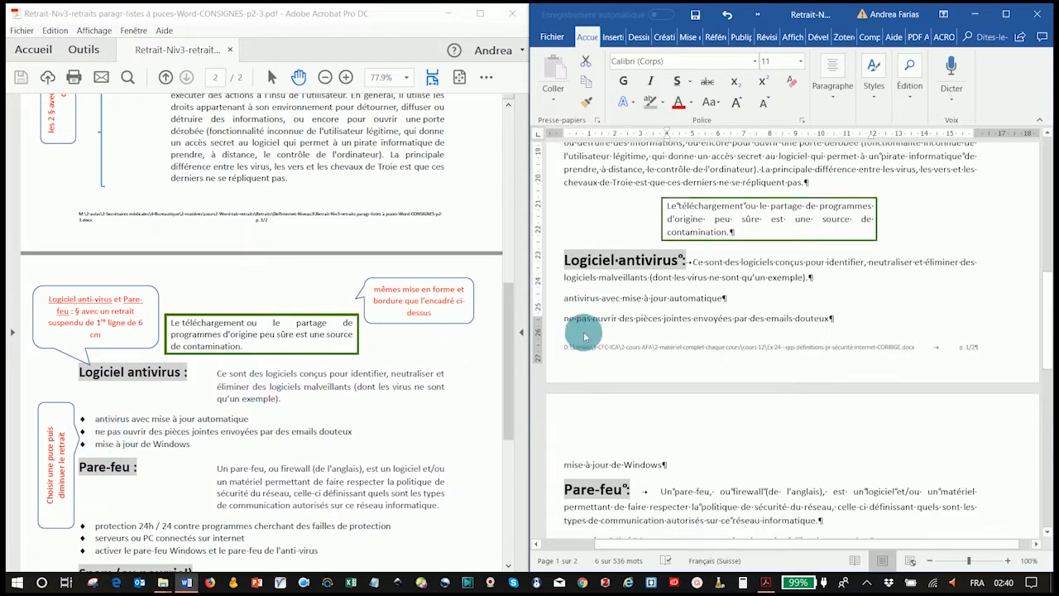
left_click_drag(561, 284, 563, 392)
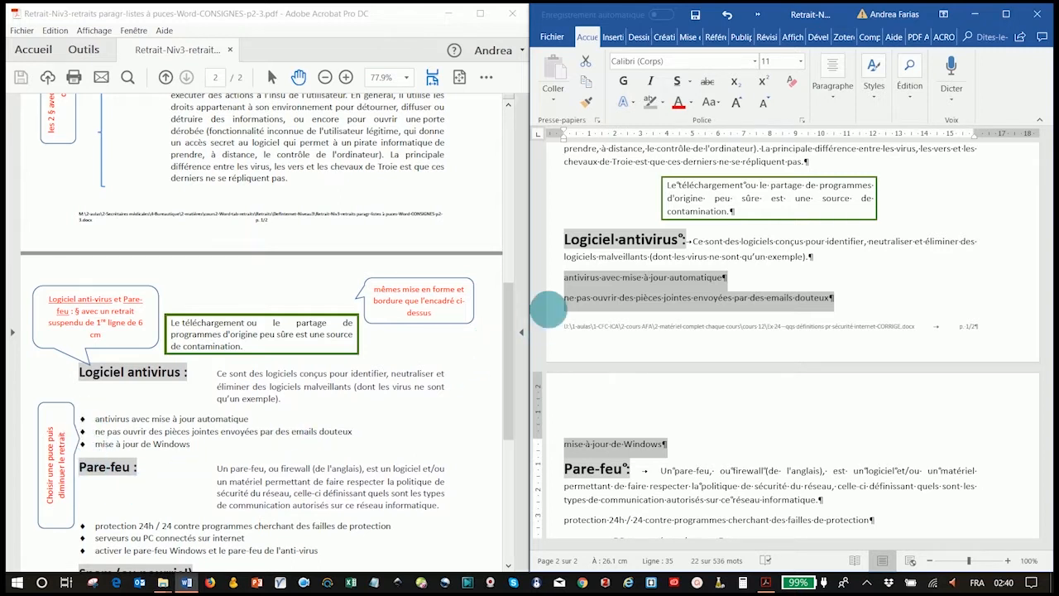
left_click(834, 100)
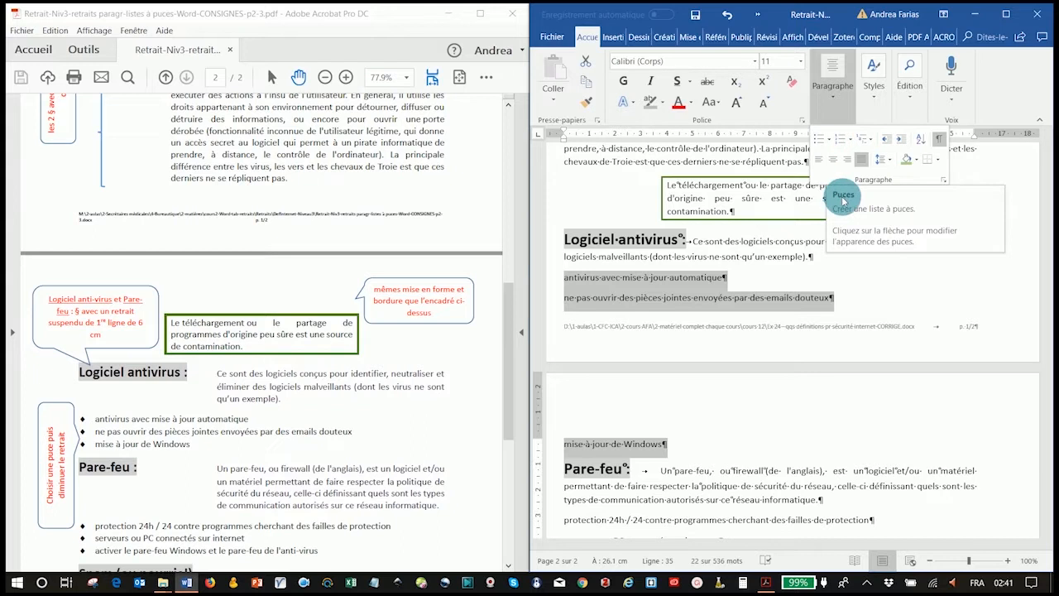
left_click(831, 141)
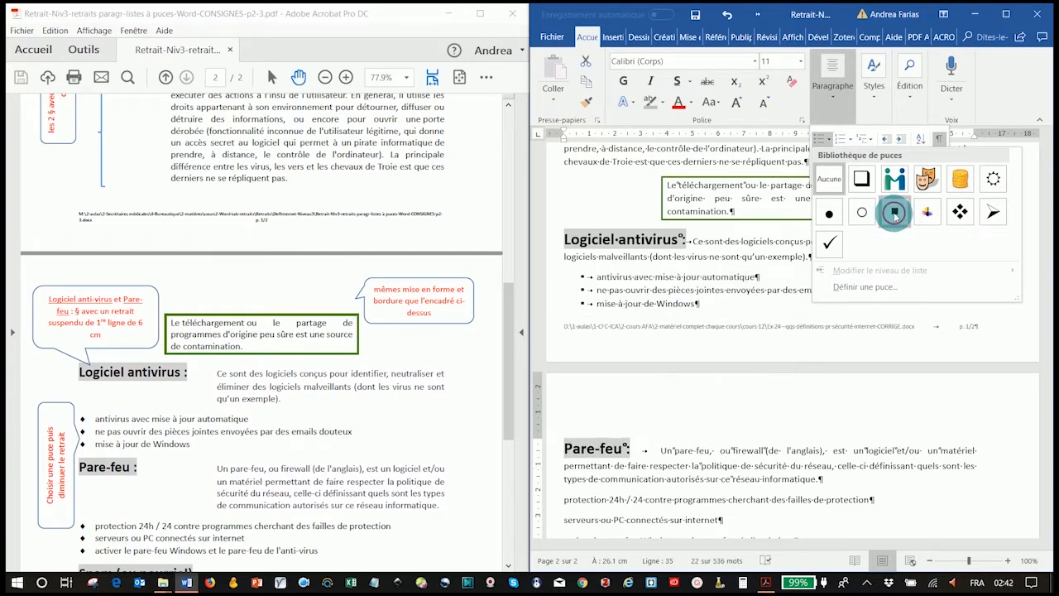
left_click(894, 214)
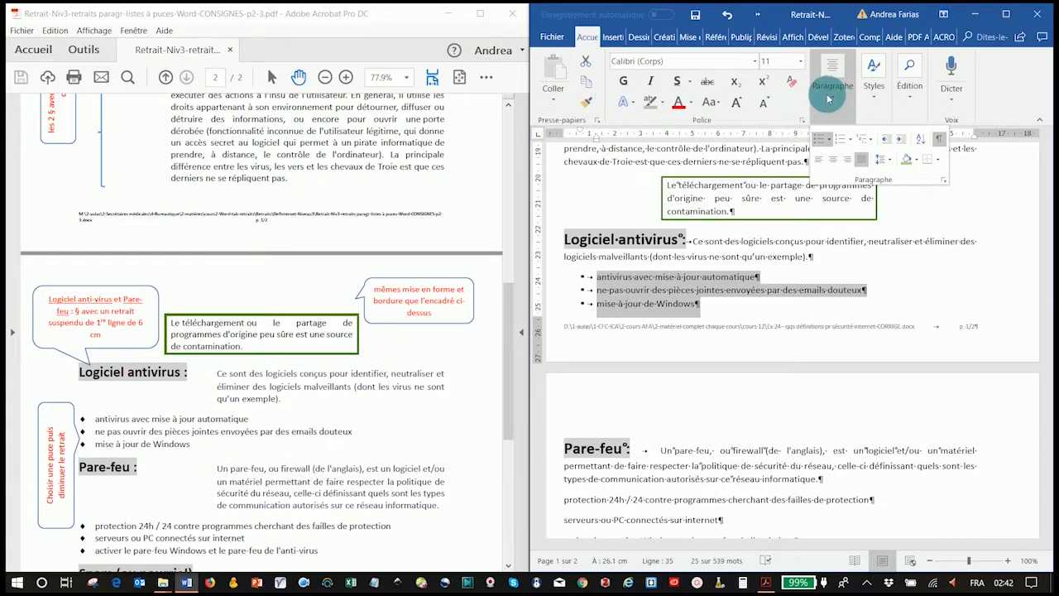
left_click(884, 142)
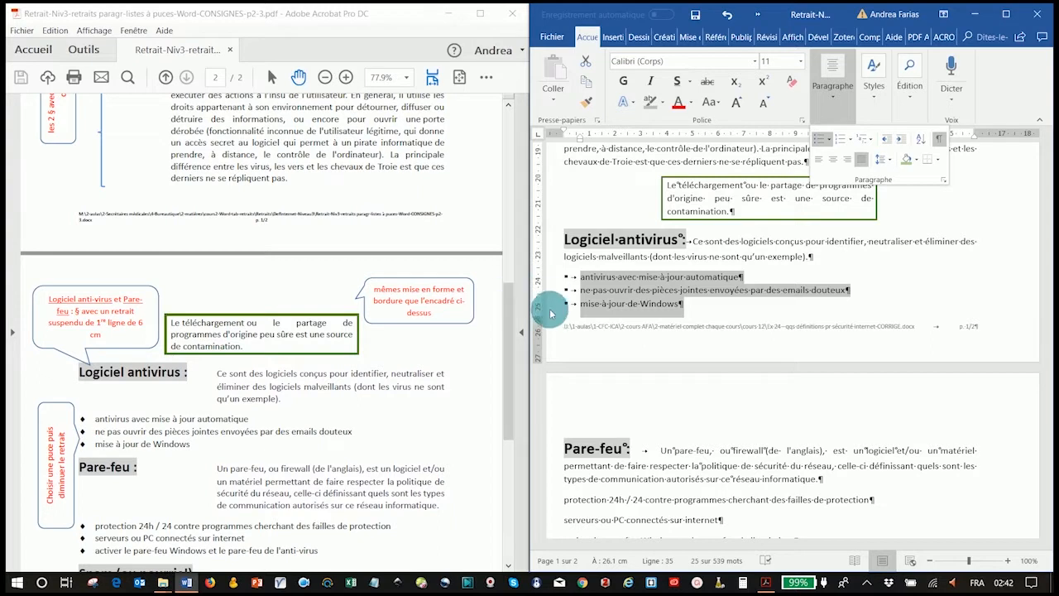
- Copy the antivirus list's formatting with the Format Painter for repeated use and apply it to the lines under "Pare-feu" and "Spam (ou pourriel)"
scroll(718, 327, "down", 1)
scroll(718, 327, "down", 1)
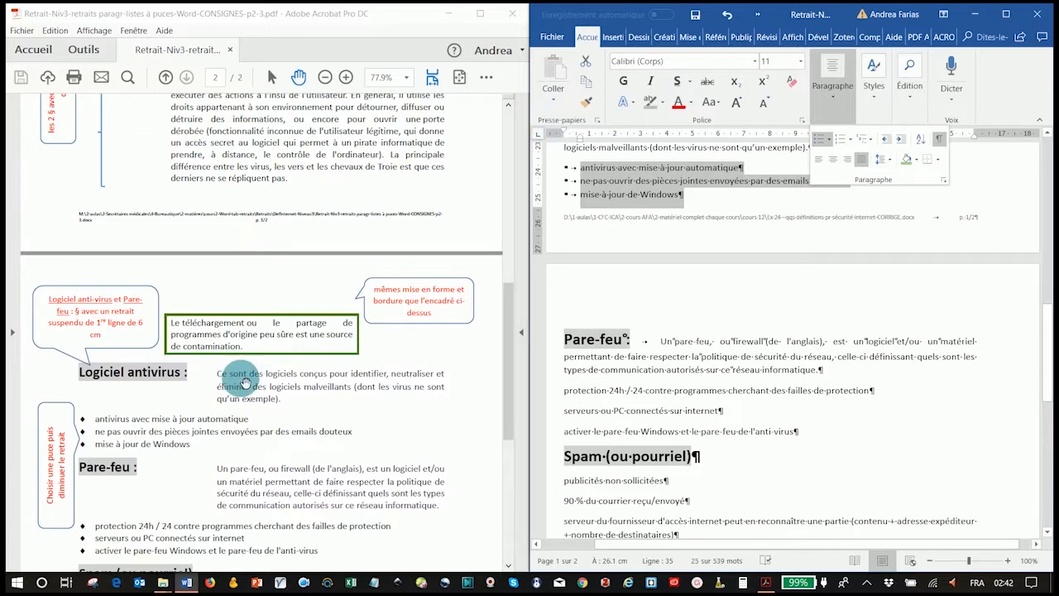
scroll(267, 382, "down", 1)
scroll(266, 382, "down", 3)
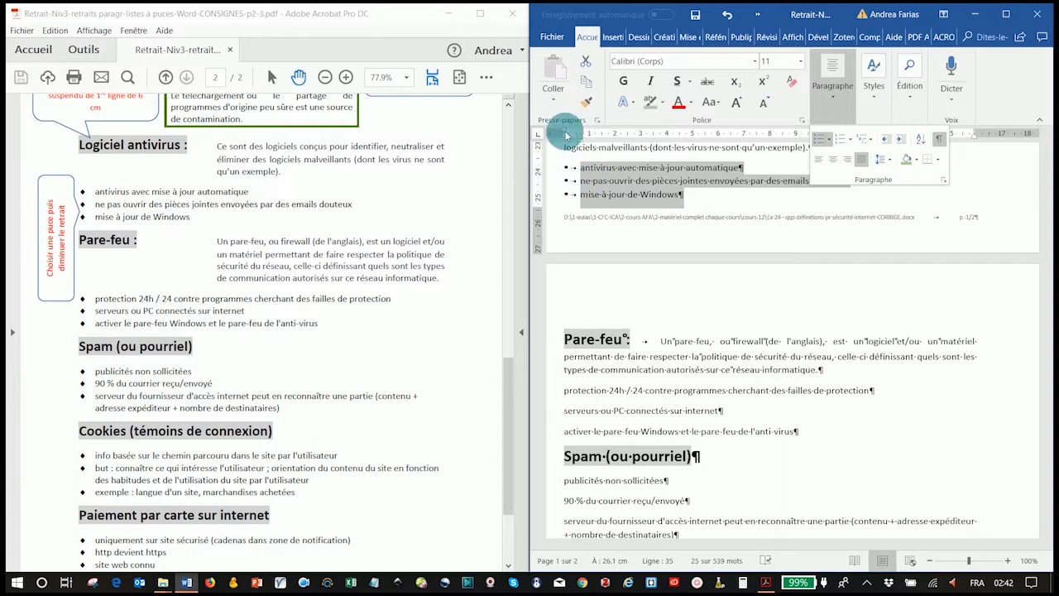
left_click(587, 104)
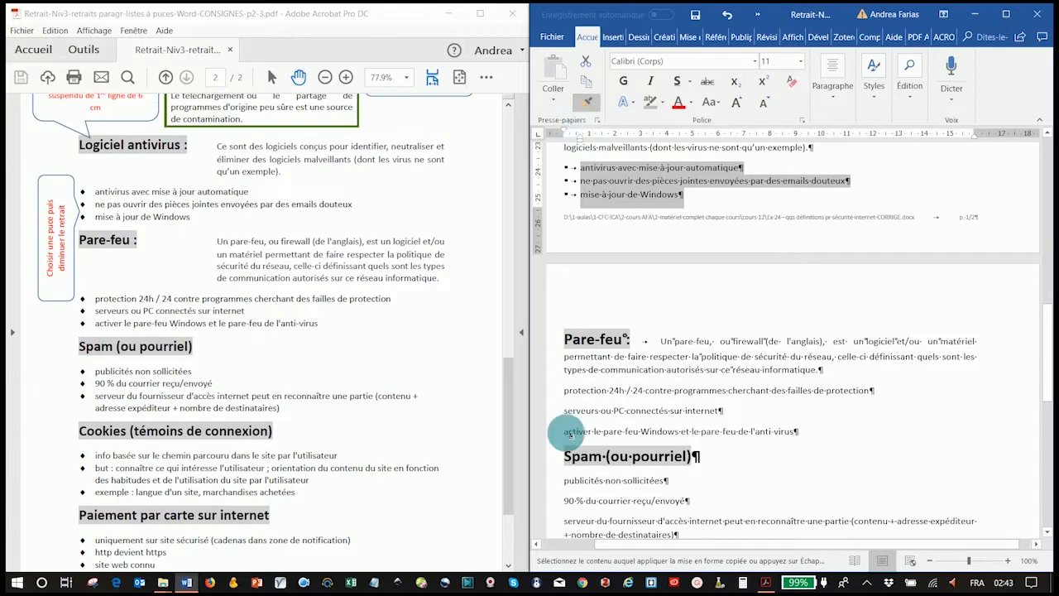
scroll(579, 428, "down", 3)
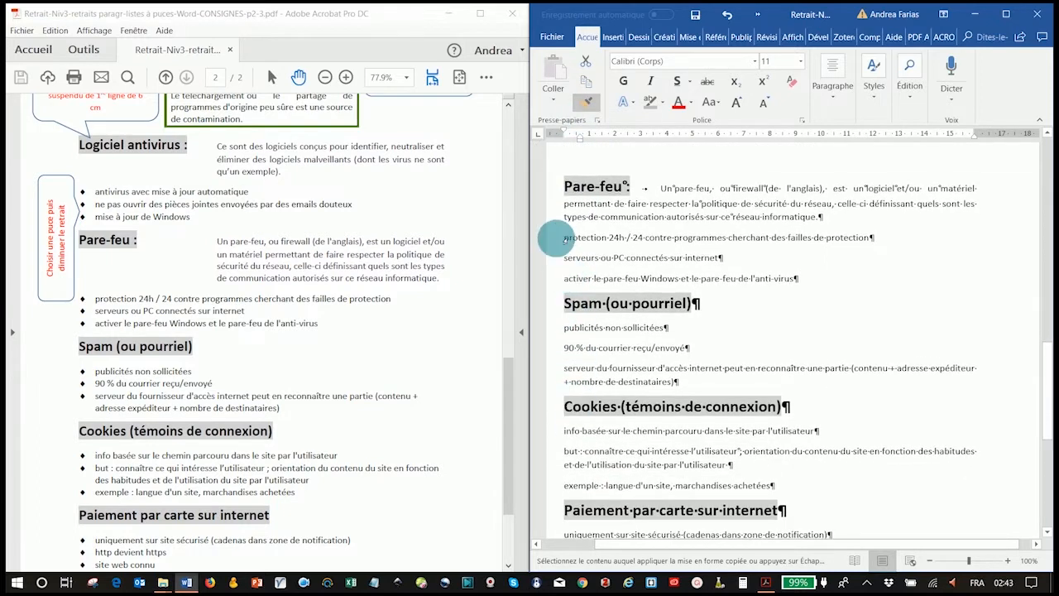
left_click_drag(563, 239, 563, 281)
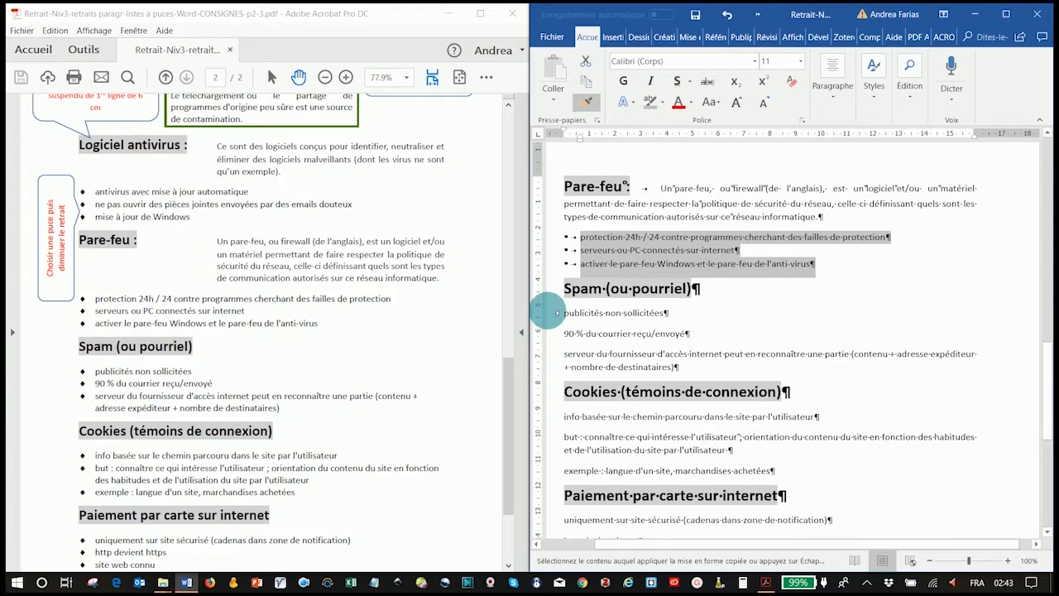
left_click_drag(559, 316, 563, 371)
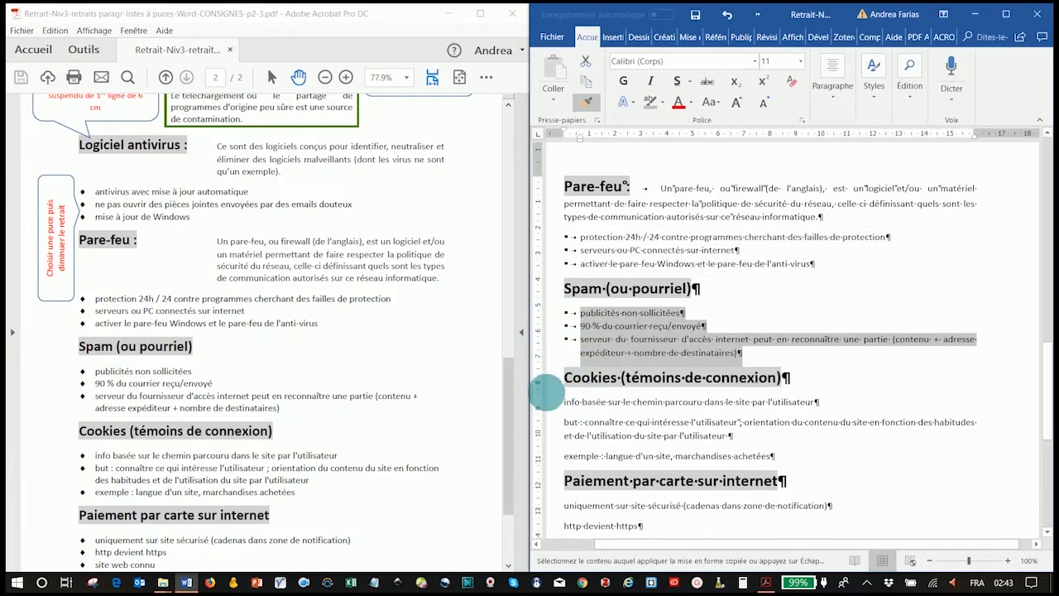
- Apply the copied bullet formatting under "Cookies", "Paiement par carte sur internet" and "Pour supprimer l'historique de navigation", and turn off the Format Painter
scroll(561, 413, "down", 4)
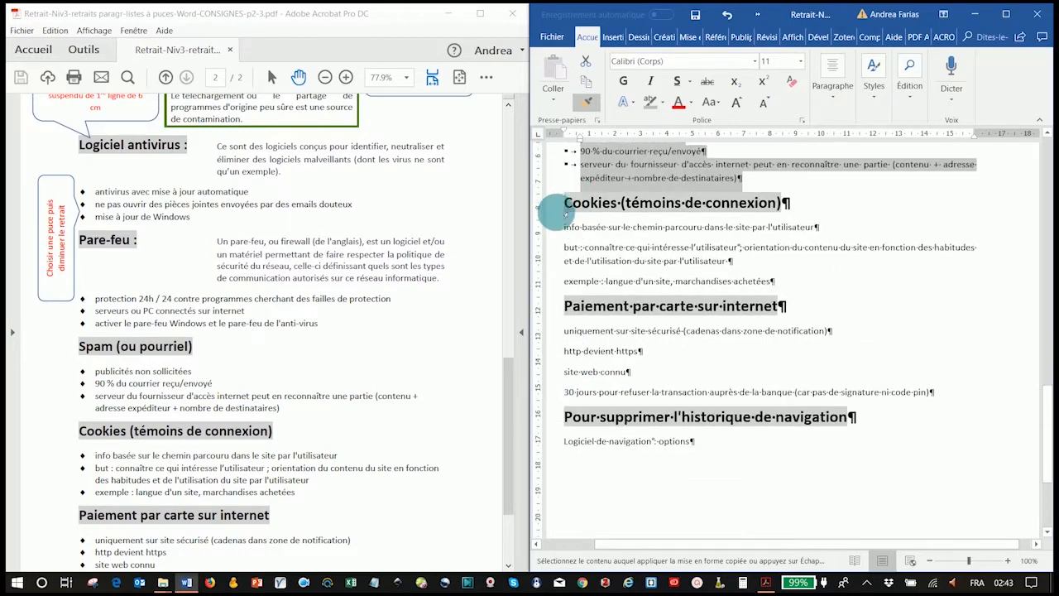
left_click_drag(552, 227, 558, 277)
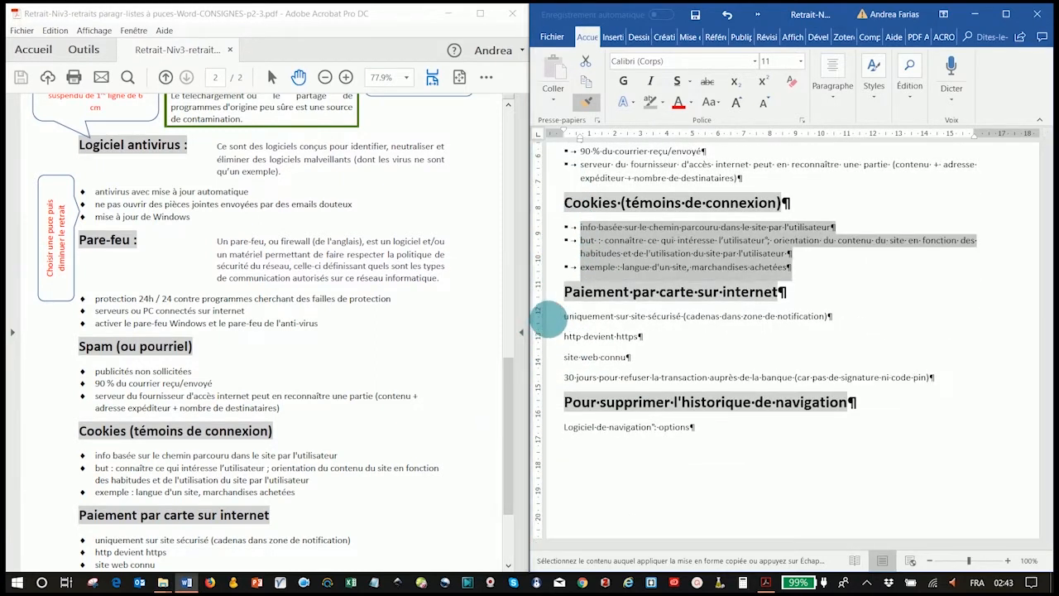
mouse_move(555, 321)
left_mouse_down()
mouse_move(549, 381)
mouse_move(528, 382)
left_mouse_up()
scroll(265, 378, "down", 3)
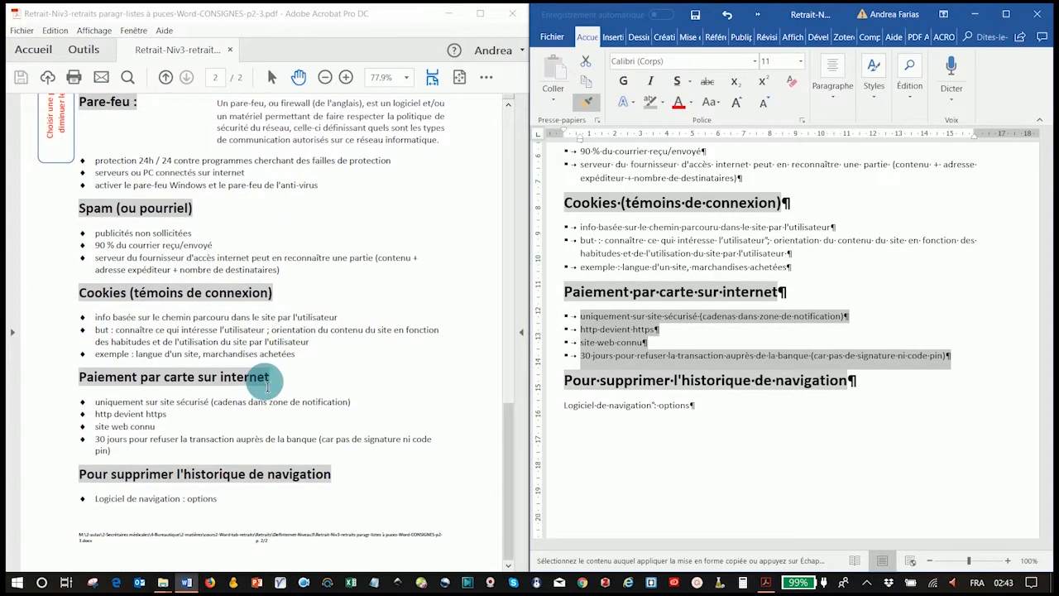
left_click(554, 406)
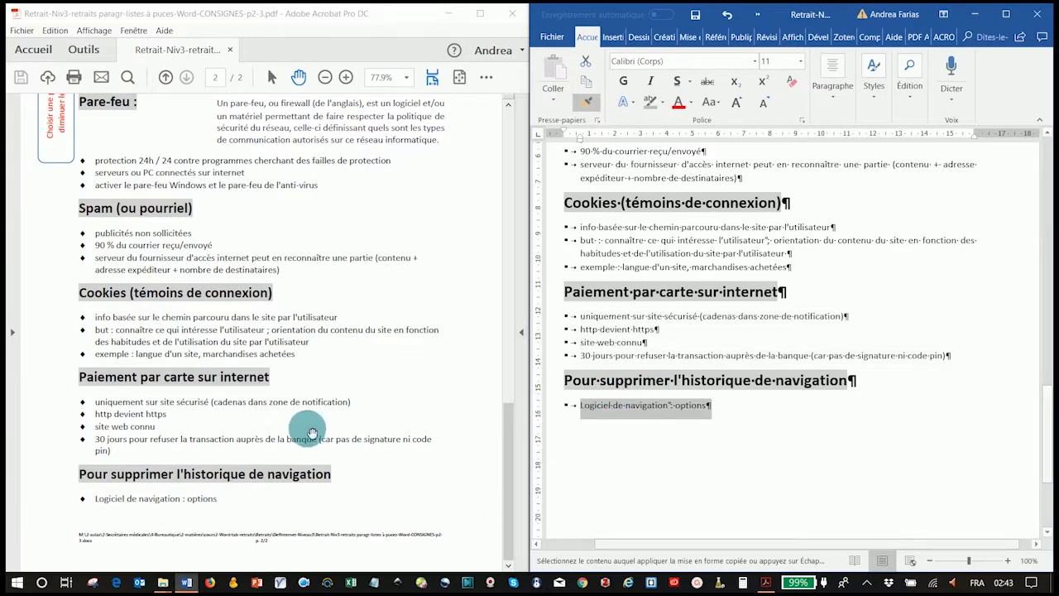
scroll(605, 383, "up", 3)
scroll(608, 380, "up", 4)
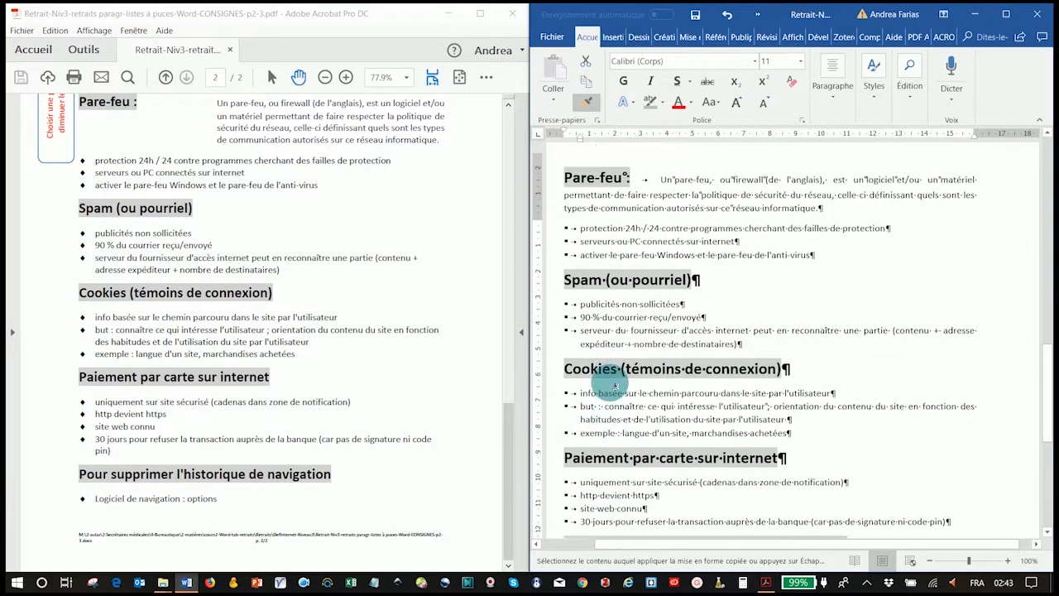
left_click(586, 103)
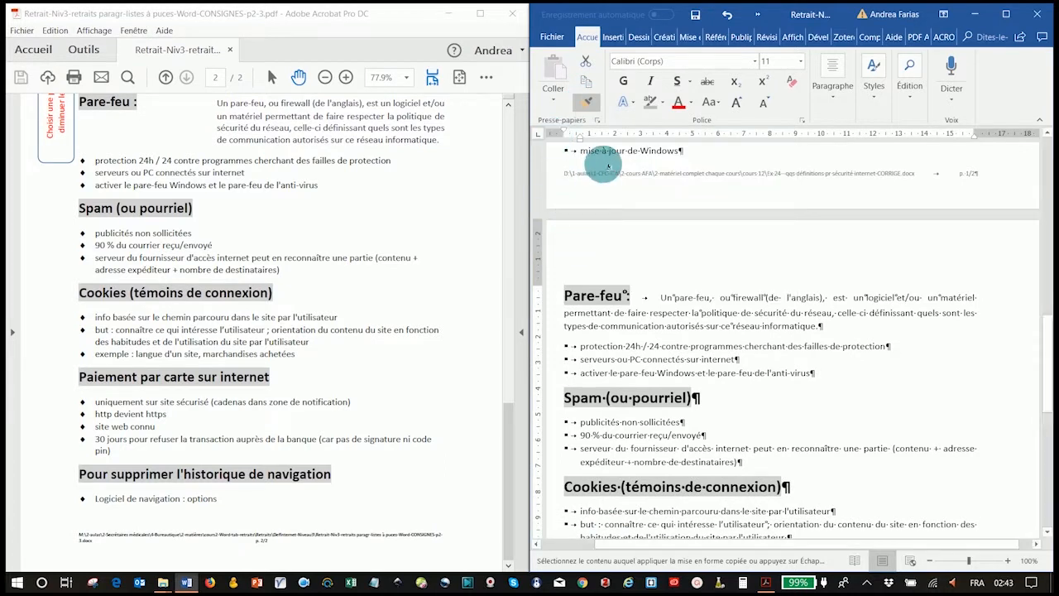
left_click(588, 108)
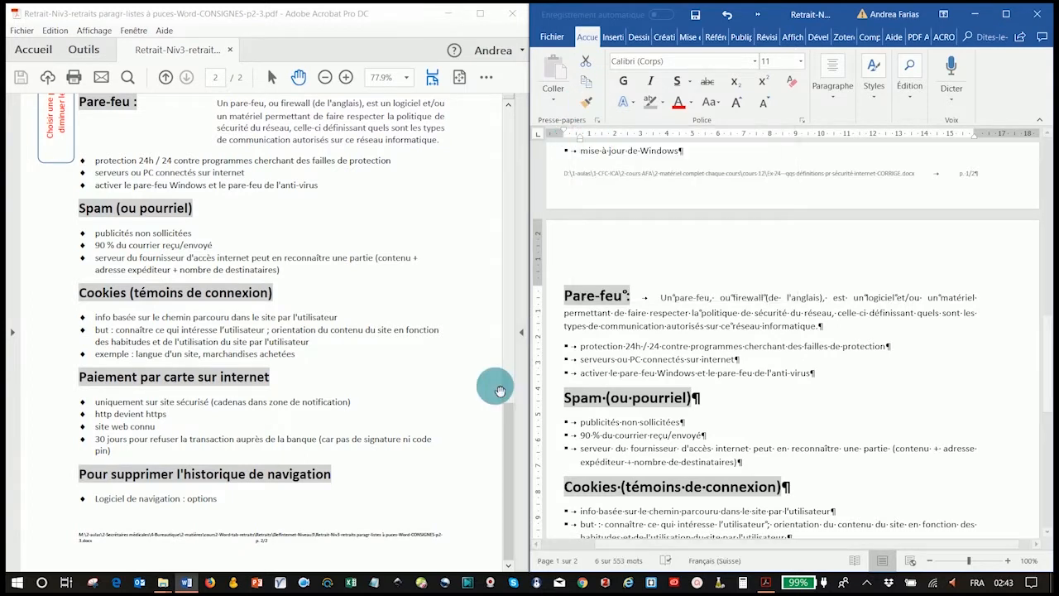